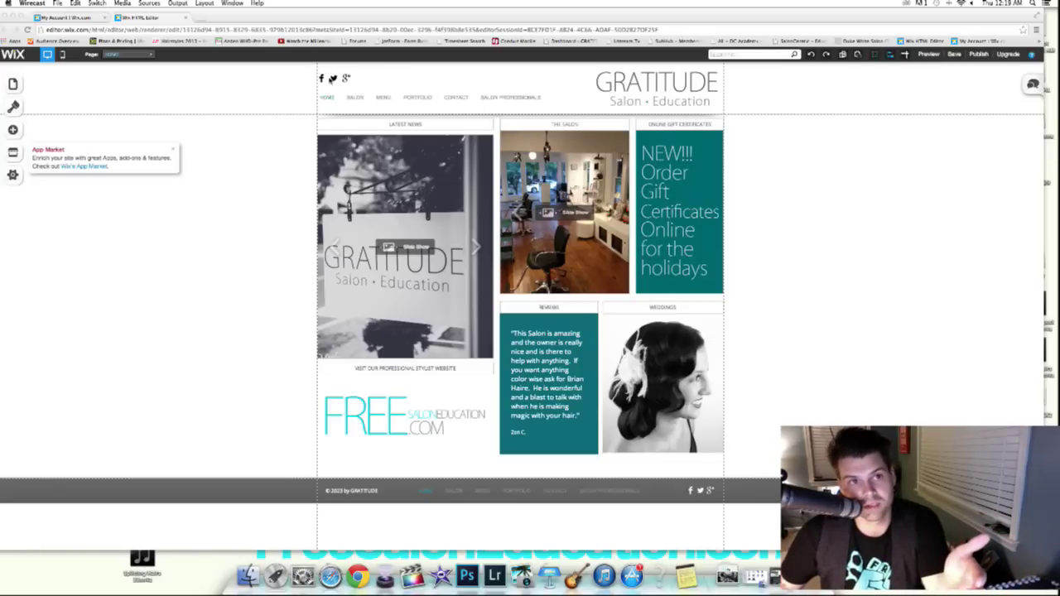
Shift the header's social icons slightly left along the header.
{"action": "left_click", "coordinate": [329, 80]}
{"action": "left_click", "coordinate": [328, 79]}
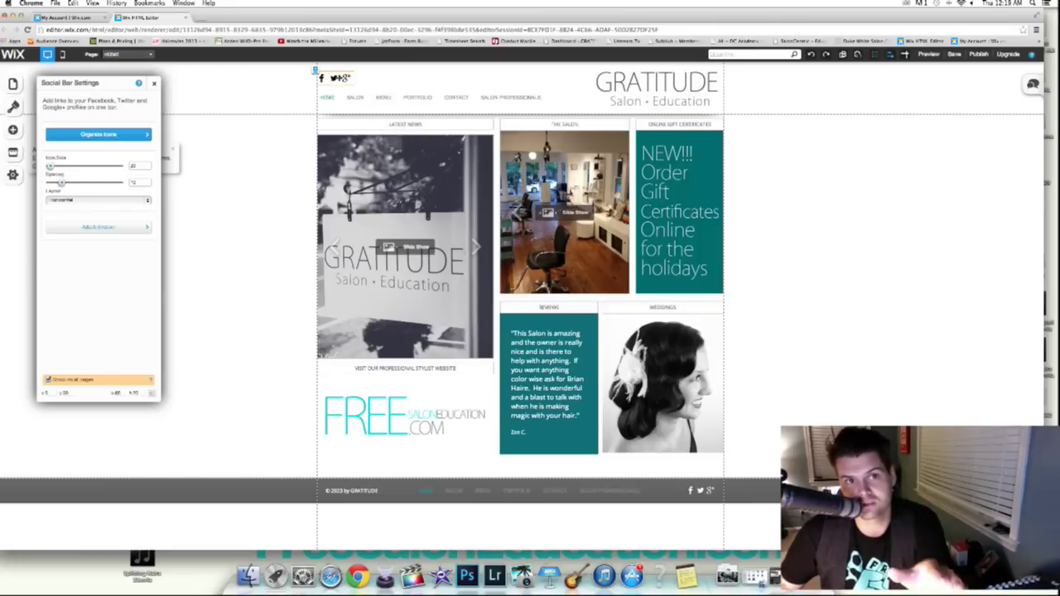
{"action": "mouse_move", "coordinate": [336, 77]}
{"action": "left_mouse_down"}
{"action": "mouse_move", "coordinate": [590, 103]}
{"action": "mouse_move", "coordinate": [509, 68]}
{"action": "mouse_move", "coordinate": [336, 80]}
{"action": "mouse_move", "coordinate": [316, 72]}
{"action": "left_mouse_up"}
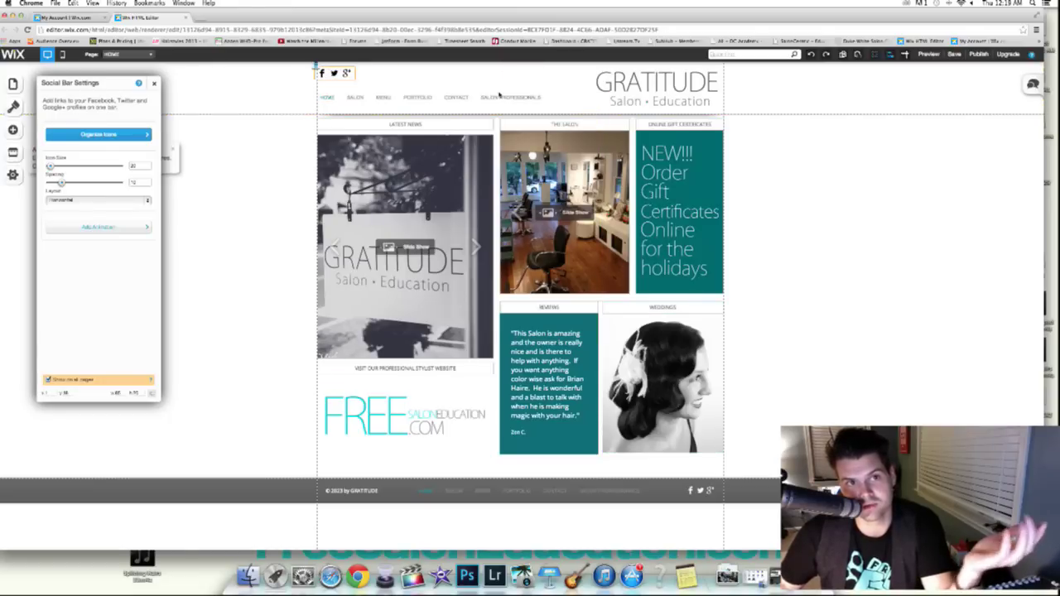
Shrink the navigation menu's width so it ends just after its last item.
{"action": "left_click", "coordinate": [349, 98]}
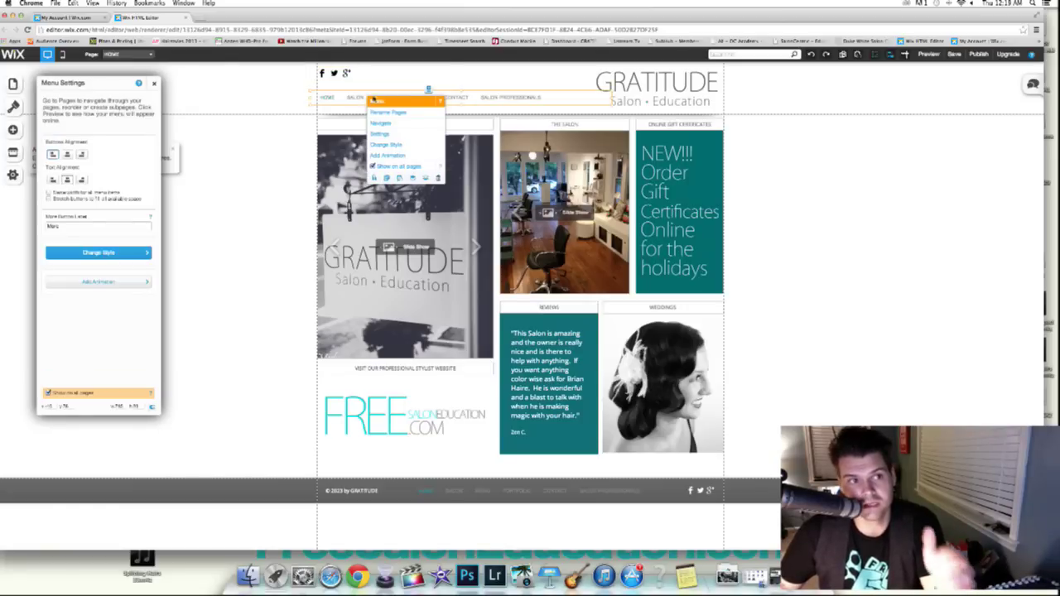
{"action": "left_click", "coordinate": [494, 97]}
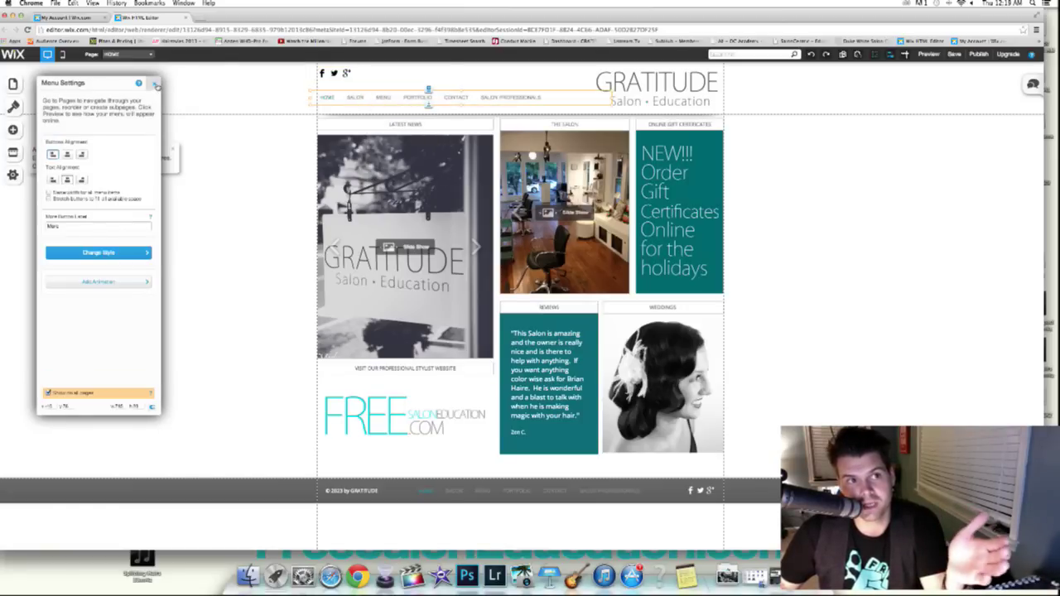
{"action": "left_click", "coordinate": [154, 83]}
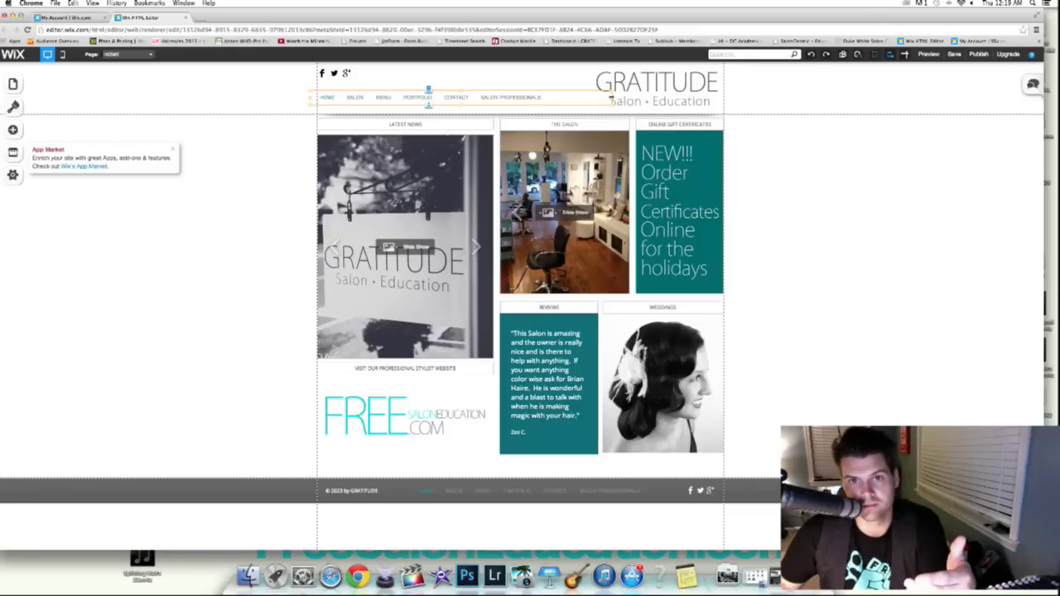
{"action": "left_click_drag", "start_coordinate": [610, 98], "coordinate": [553, 98]}
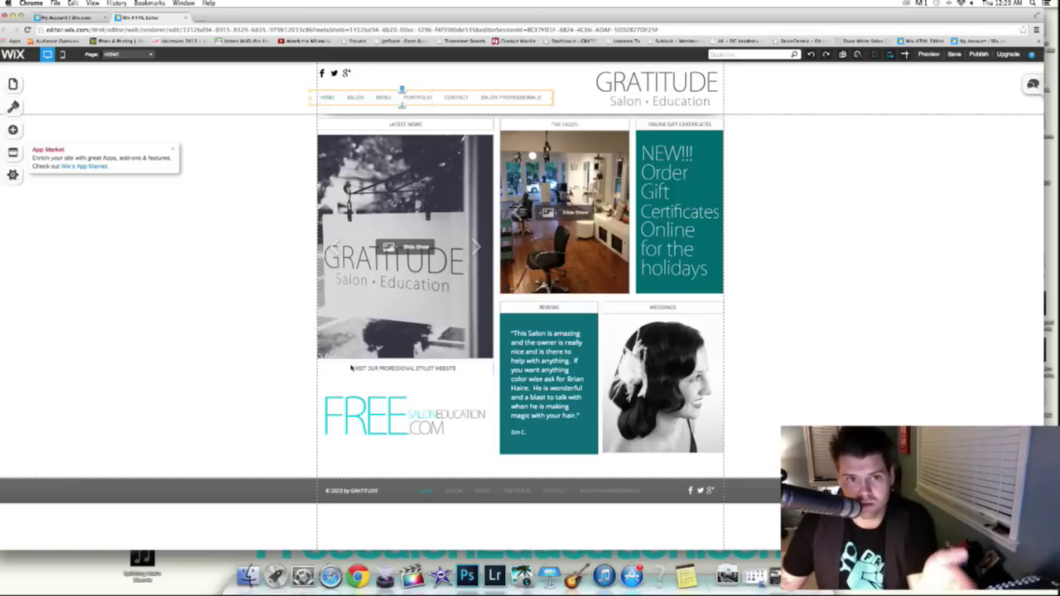
Deselect the menu and switch the editor to the SALON page from the Pages list.
{"action": "left_click", "coordinate": [230, 231]}
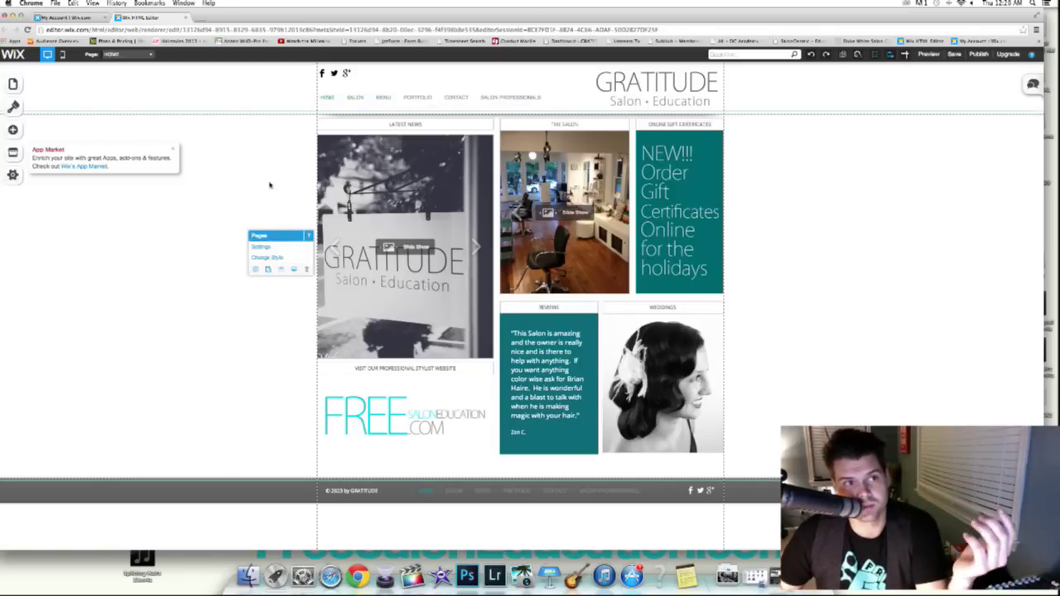
{"action": "left_click", "coordinate": [24, 85]}
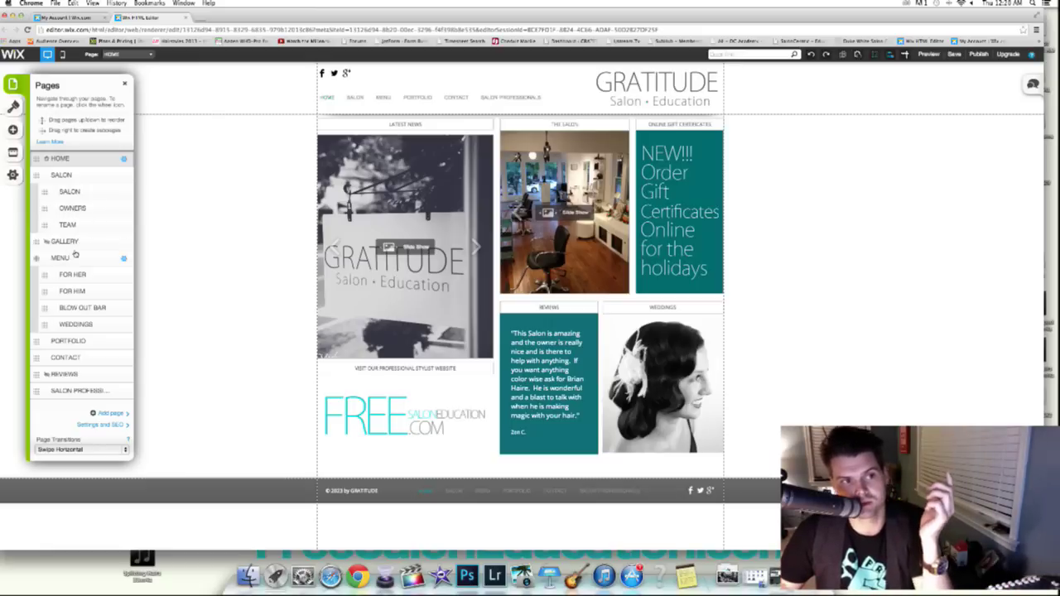
{"action": "left_click", "coordinate": [62, 176]}
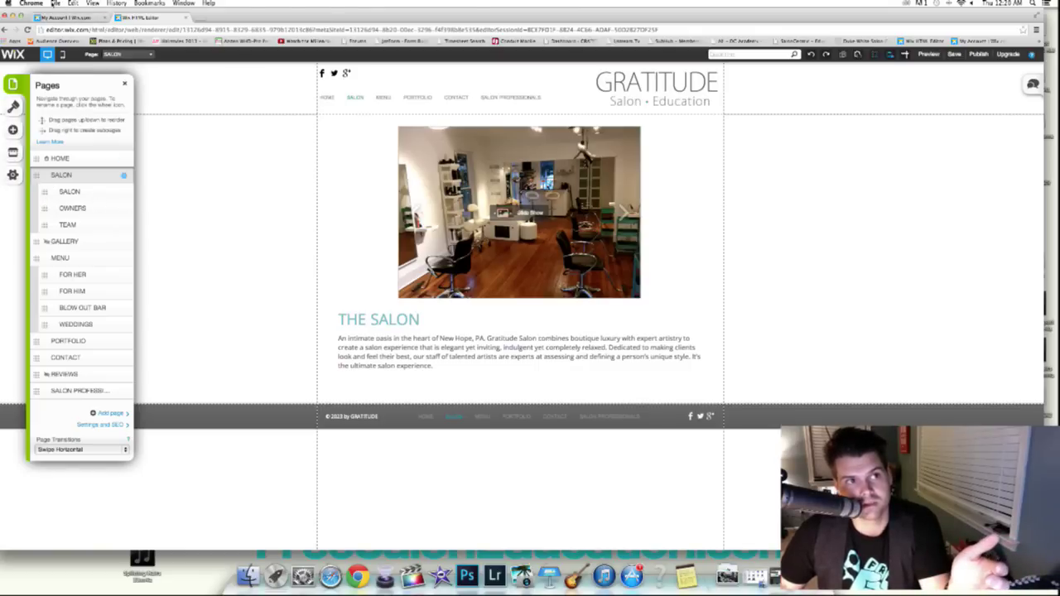
{"action": "left_click", "coordinate": [55, 4]}
Load salongratitude.com in a new Chrome tab, then return to the Wix editor tab.
{"action": "left_click", "coordinate": [98, 16]}
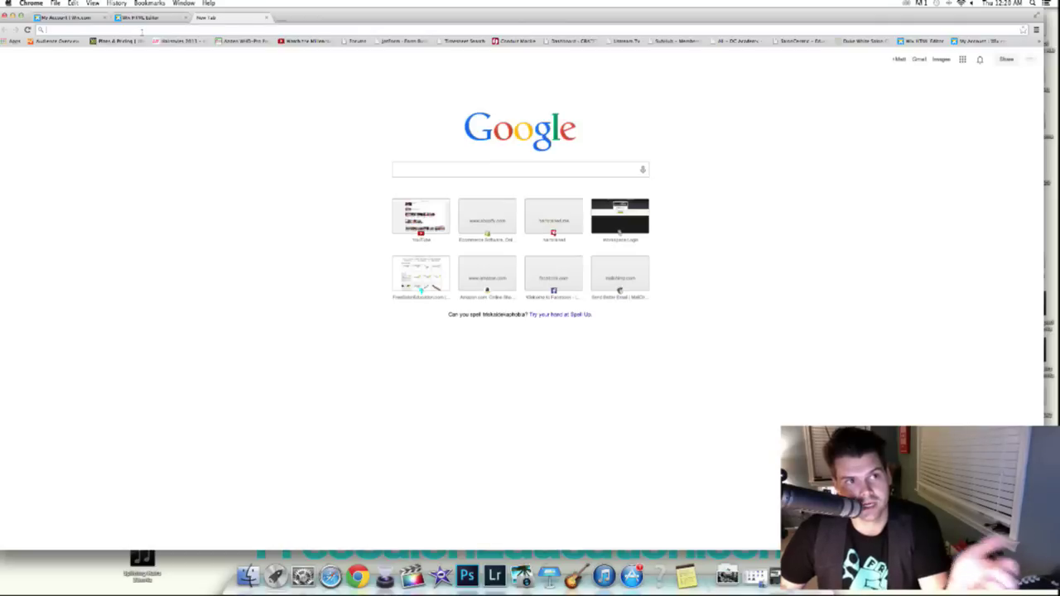
{"action": "type", "text": "salon"}
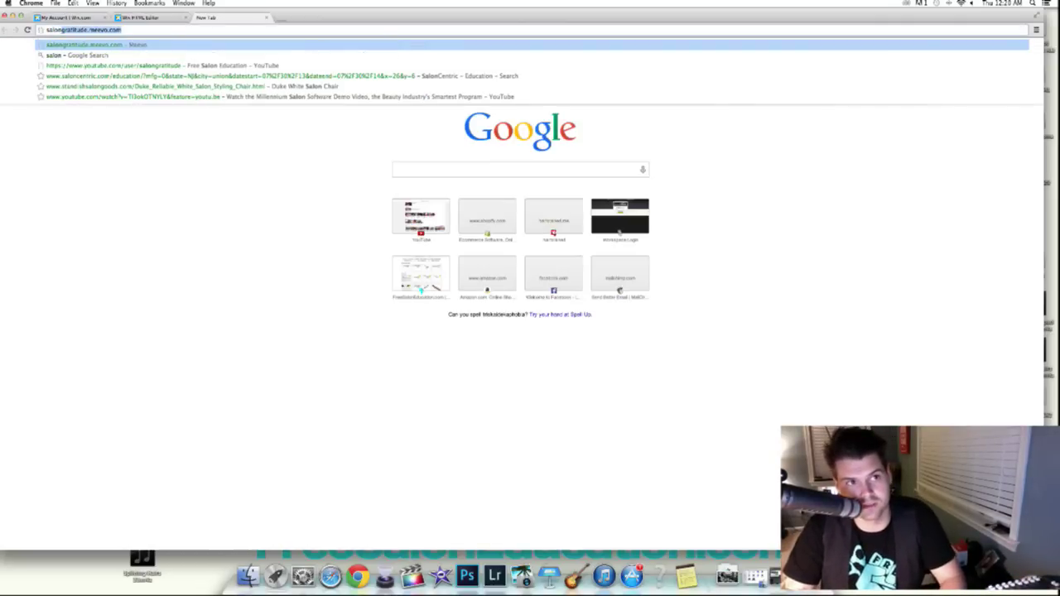
{"action": "type", "text": "gratitude.com"}
{"action": "key", "text": "Return"}
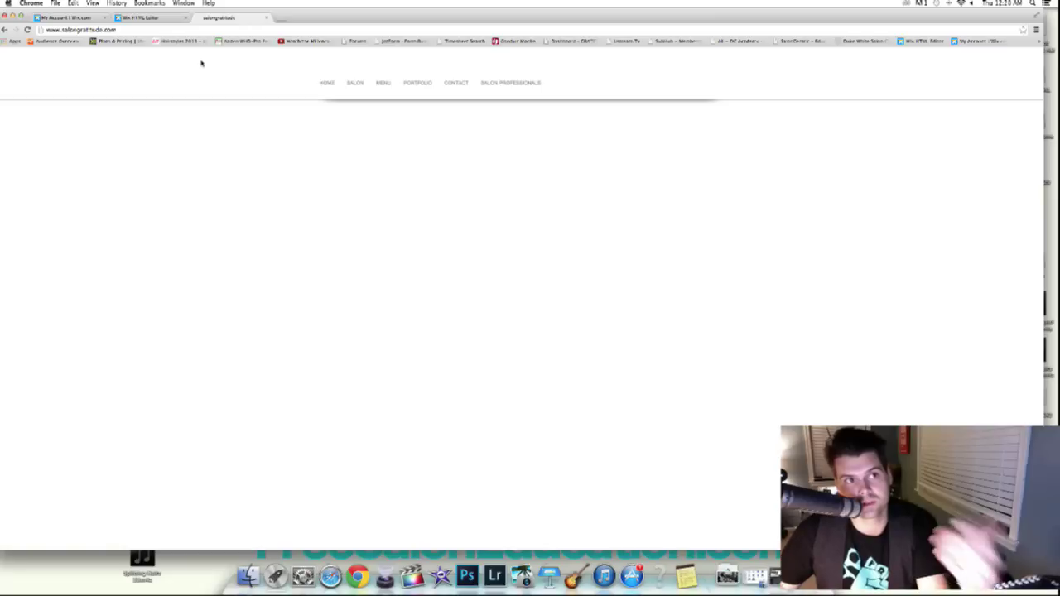
{"action": "mouse_move", "coordinate": [353, 86]}
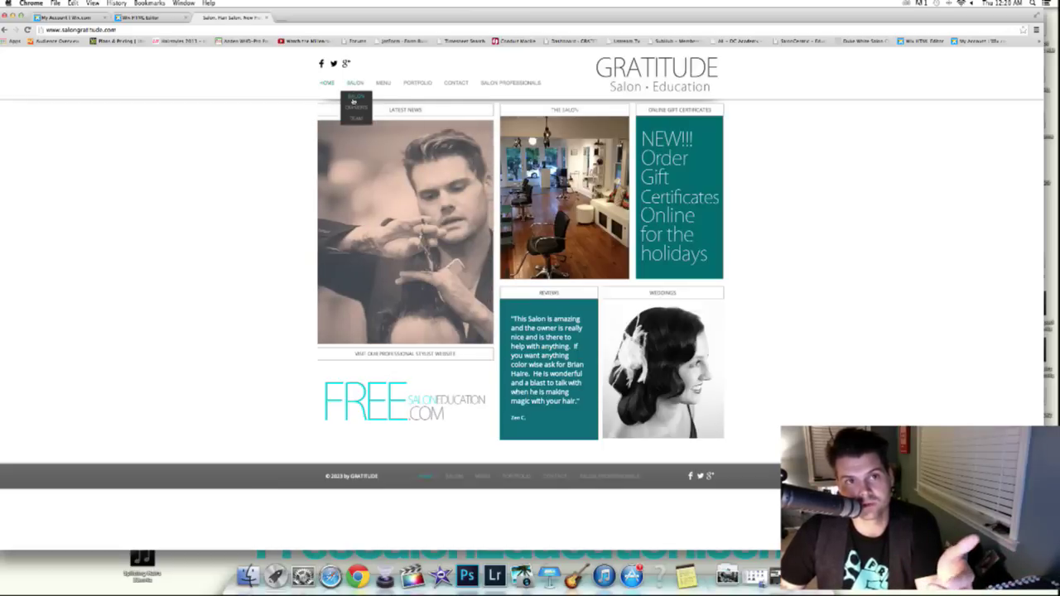
{"action": "left_click", "coordinate": [146, 18]}
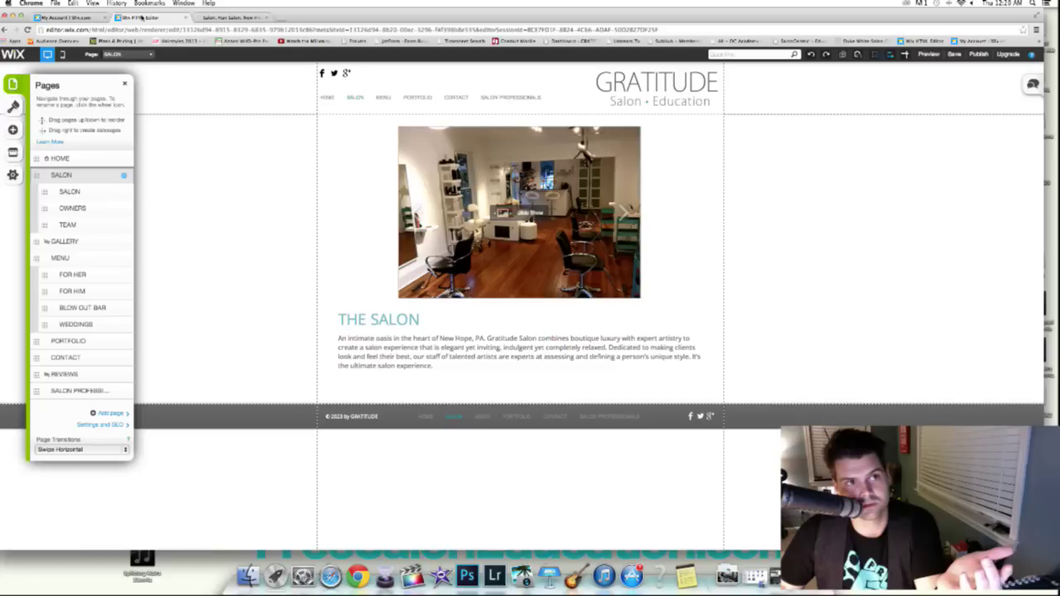
Browse the SALON, OWNERS and TEAM pages, scrolling through the Team staff profiles.
{"action": "left_click", "coordinate": [71, 192]}
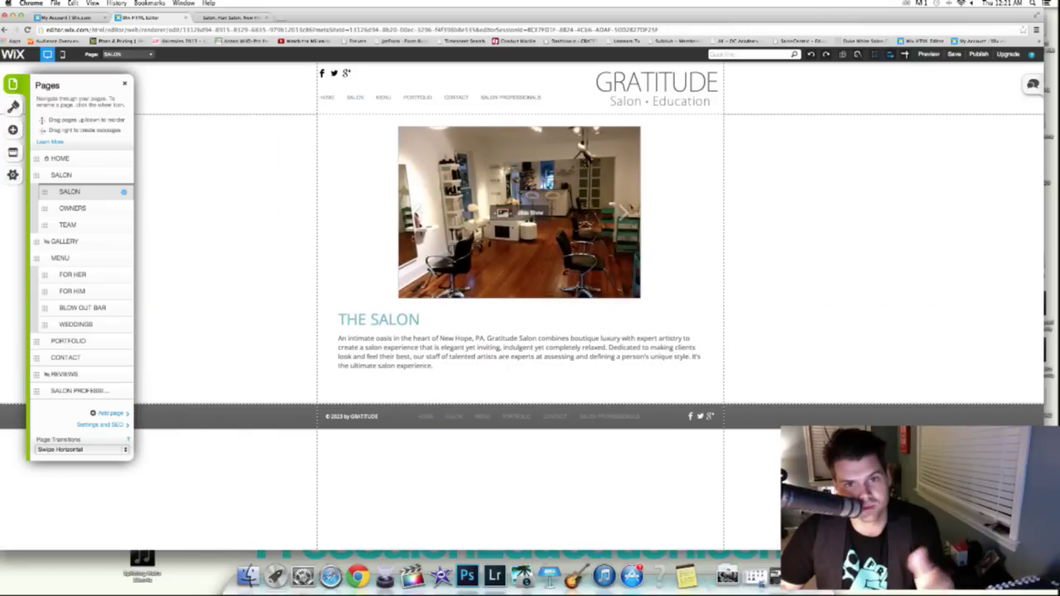
{"action": "left_click", "coordinate": [73, 208]}
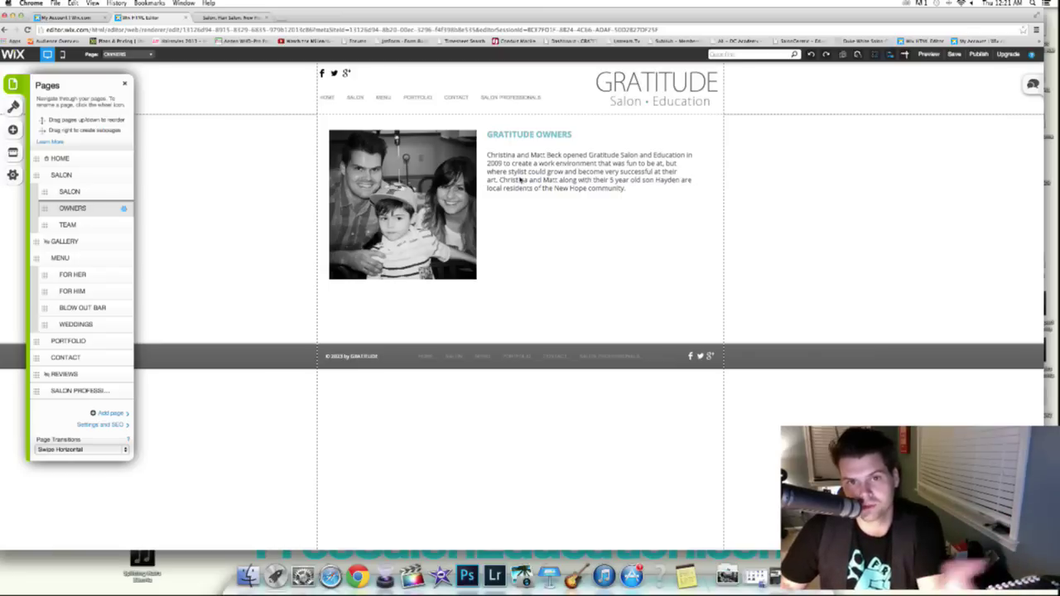
{"action": "left_click", "coordinate": [68, 225]}
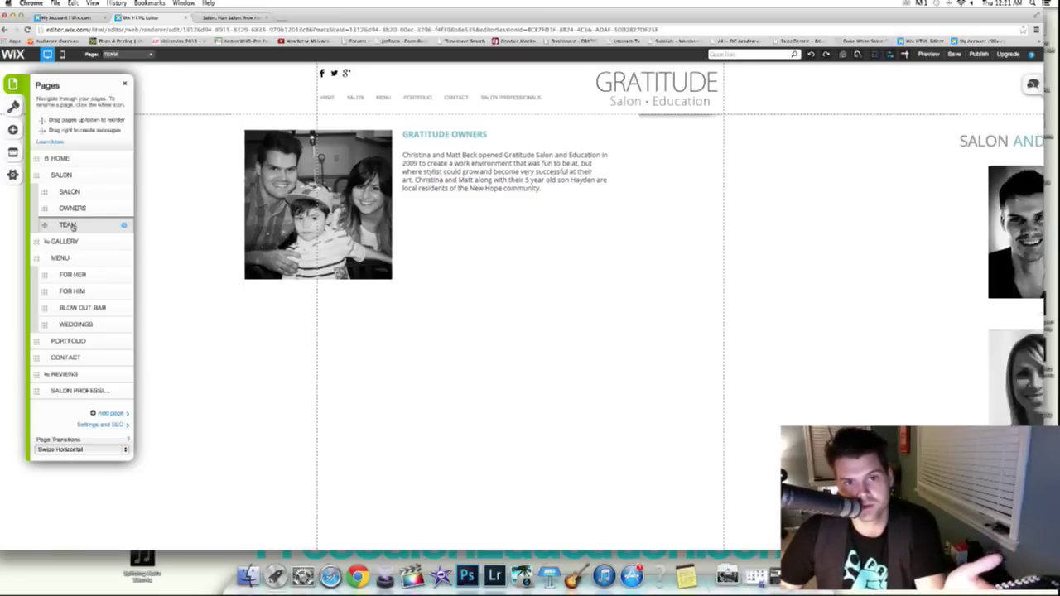
{"action": "scroll", "coordinate": [284, 262], "scroll_direction": "down", "scroll_amount": 10}
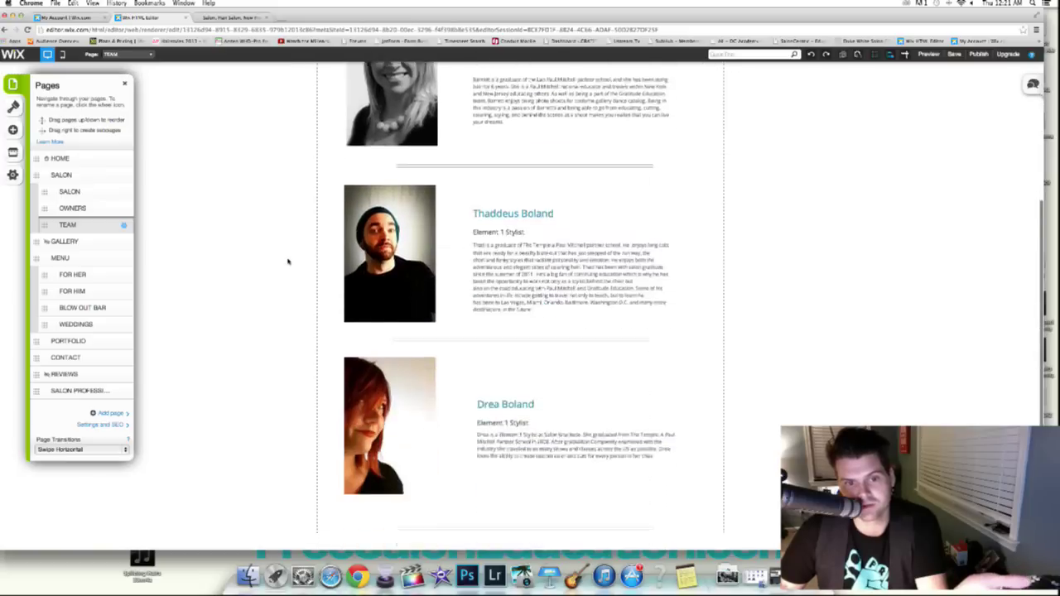
{"action": "scroll", "coordinate": [289, 262], "scroll_direction": "up", "scroll_amount": 10}
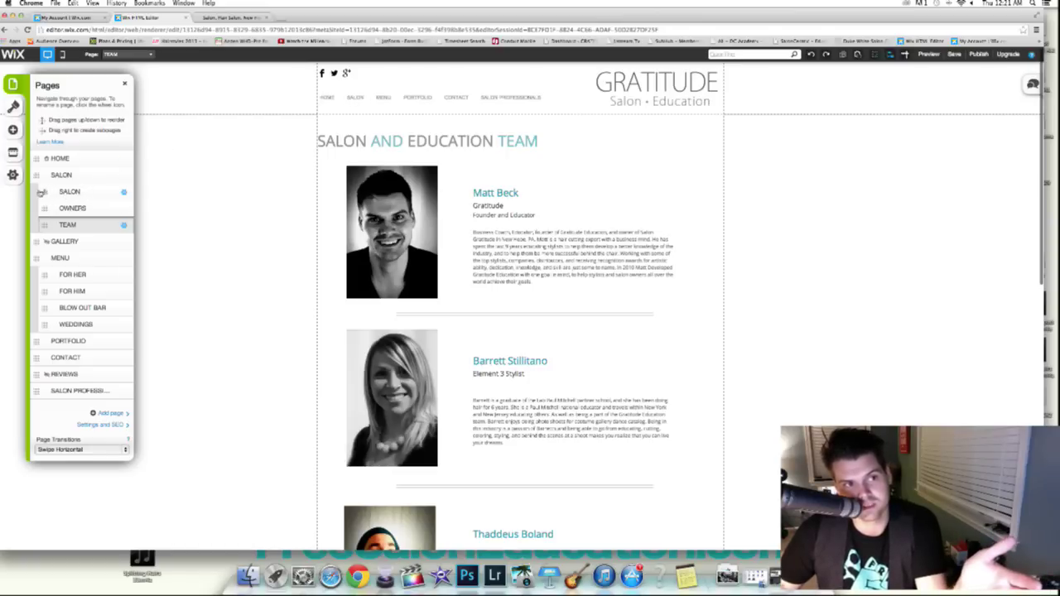
{"action": "left_click_drag", "start_coordinate": [44, 192], "coordinate": [31, 226]}
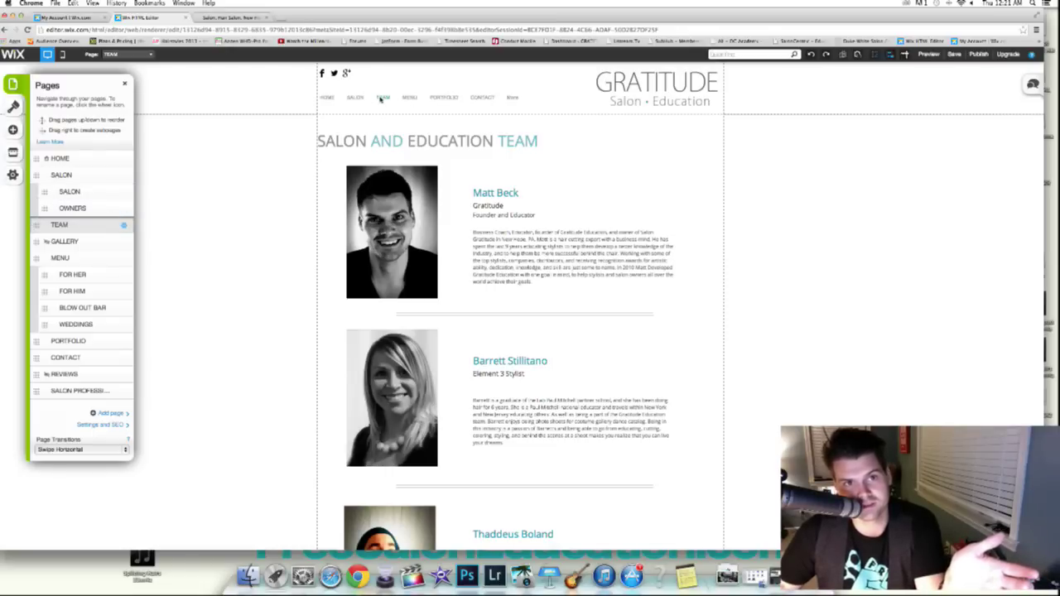
{"action": "mouse_move", "coordinate": [43, 225]}
{"action": "left_mouse_down"}
{"action": "mouse_move", "coordinate": [34, 225]}
{"action": "mouse_move", "coordinate": [47, 224]}
{"action": "left_mouse_up"}
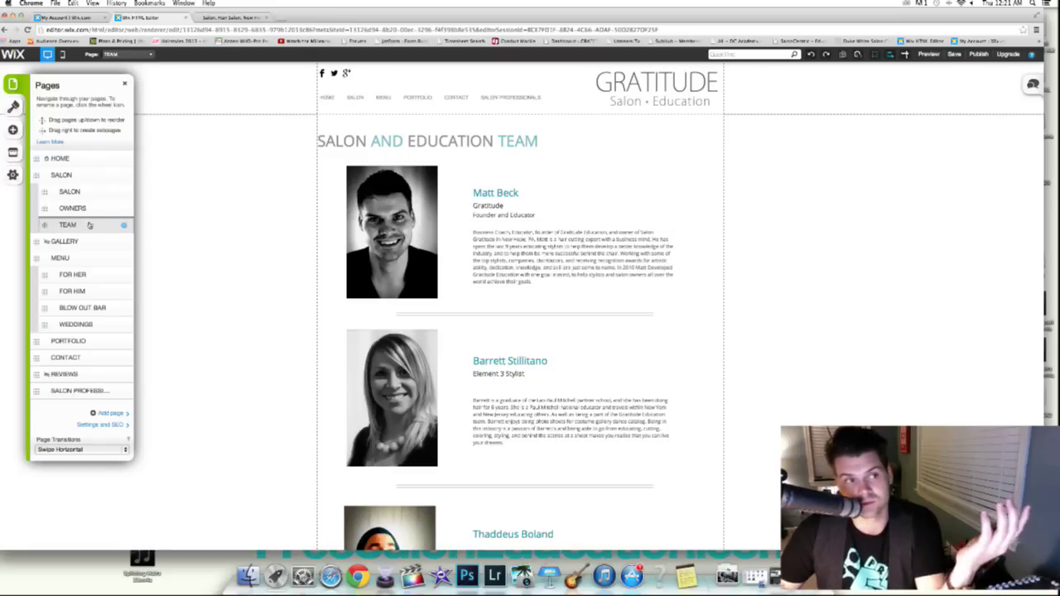
{"action": "right_click", "coordinate": [408, 234]}
{"action": "left_click", "coordinate": [402, 199]}
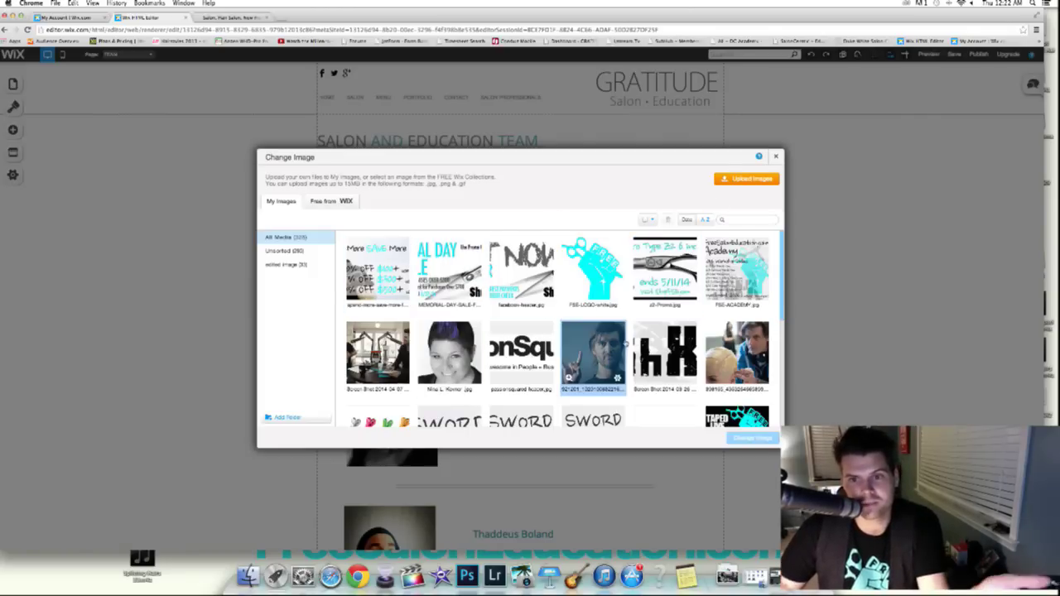
{"action": "scroll", "coordinate": [613, 340], "scroll_direction": "down", "scroll_amount": 10}
{"action": "scroll", "coordinate": [605, 335], "scroll_direction": "up", "scroll_amount": 10}
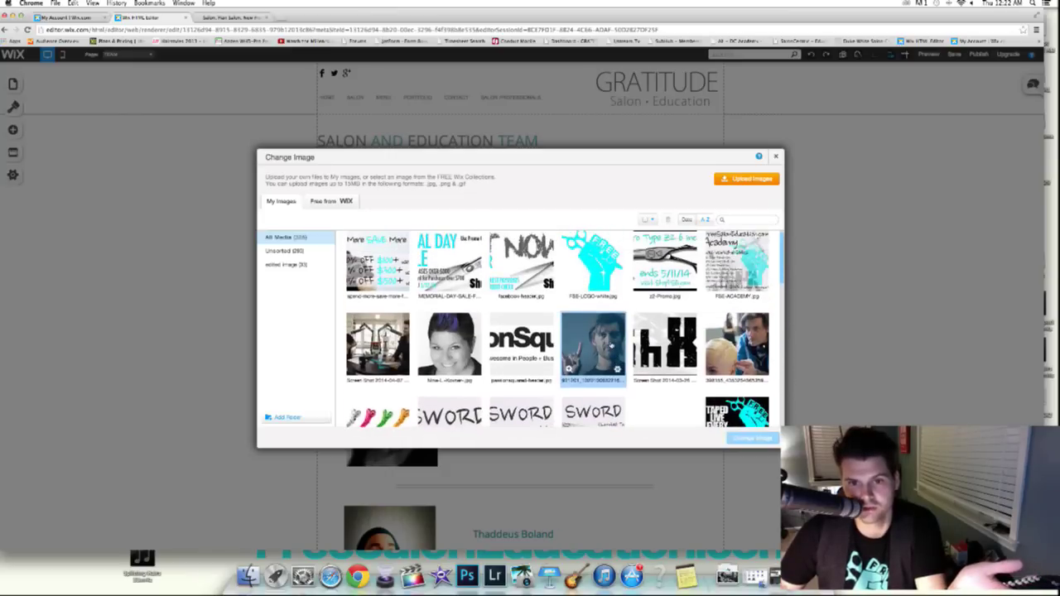
{"action": "left_click", "coordinate": [603, 346]}
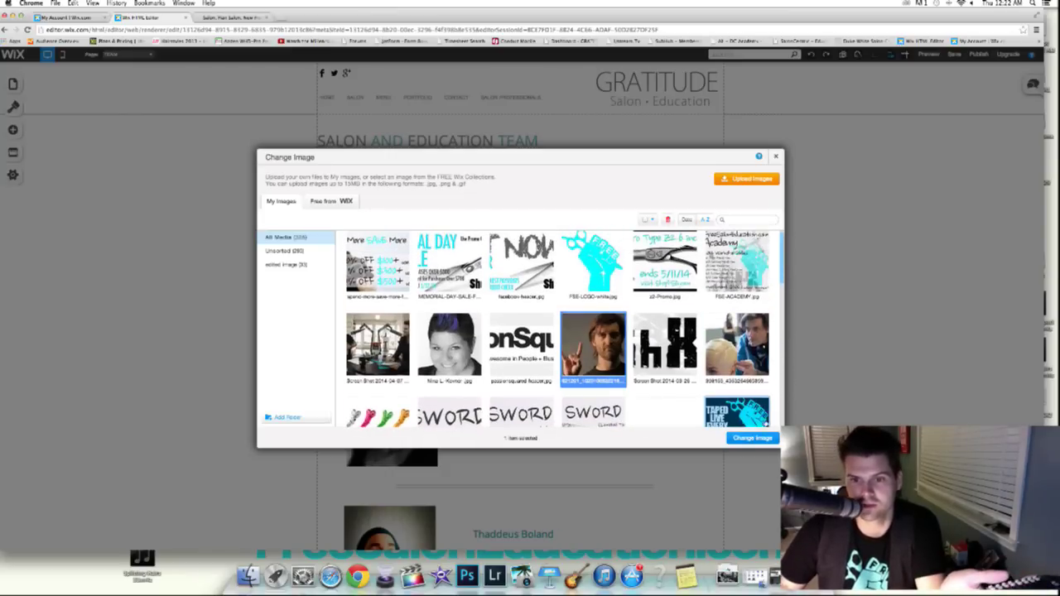
{"action": "left_click", "coordinate": [752, 438]}
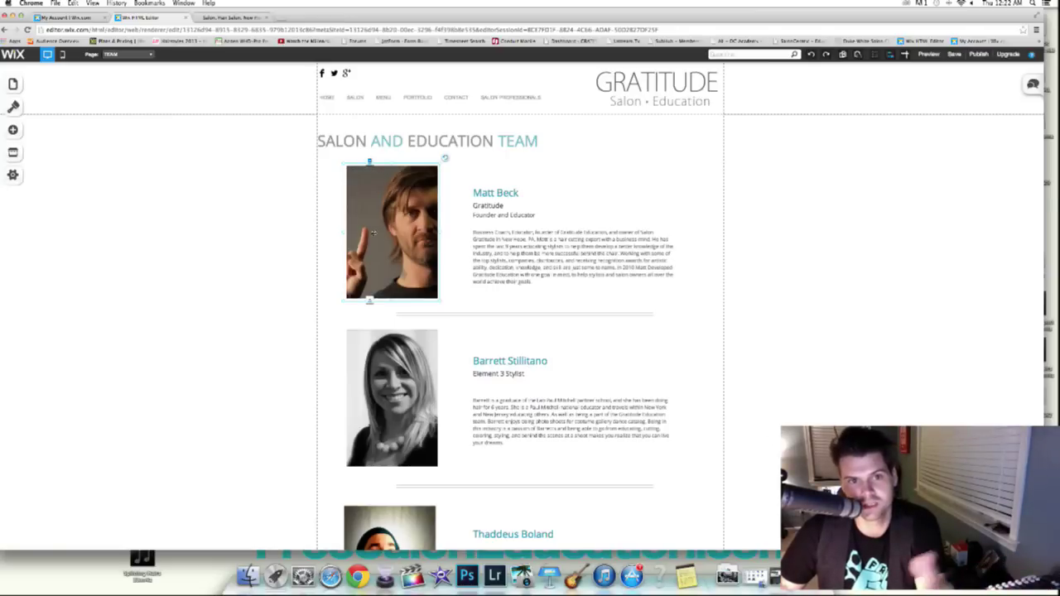
{"action": "left_click_drag", "start_coordinate": [439, 302], "coordinate": [460, 287]}
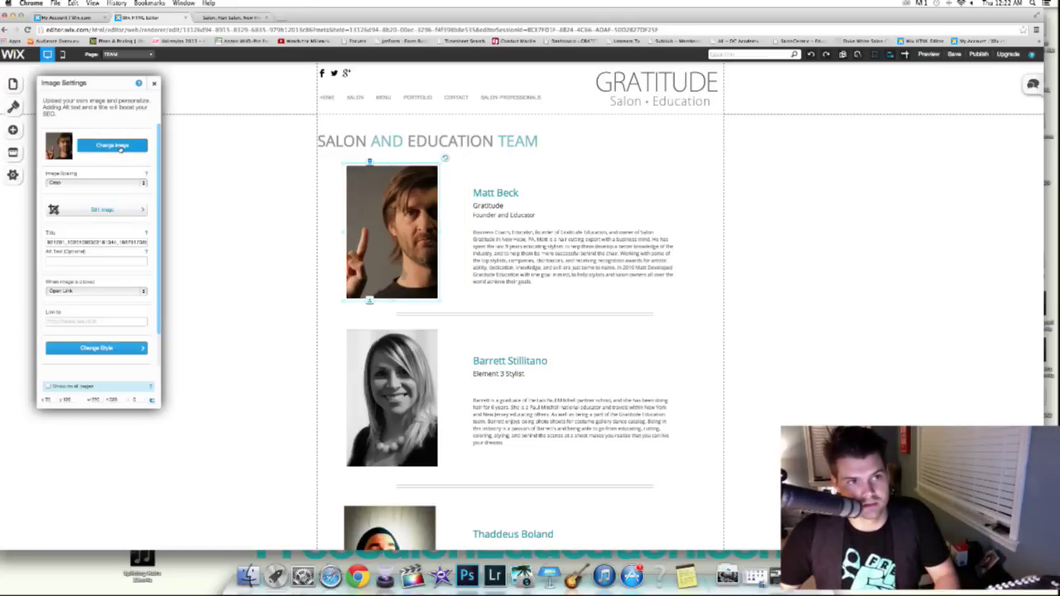
{"action": "left_click", "coordinate": [112, 145]}
{"action": "scroll", "coordinate": [448, 331], "scroll_direction": "down", "scroll_amount": 10}
{"action": "scroll", "coordinate": [448, 273], "scroll_direction": "down", "scroll_amount": 10}
{"action": "scroll", "coordinate": [452, 265], "scroll_direction": "down", "scroll_amount": 5}
{"action": "double_click", "coordinate": [455, 260]}
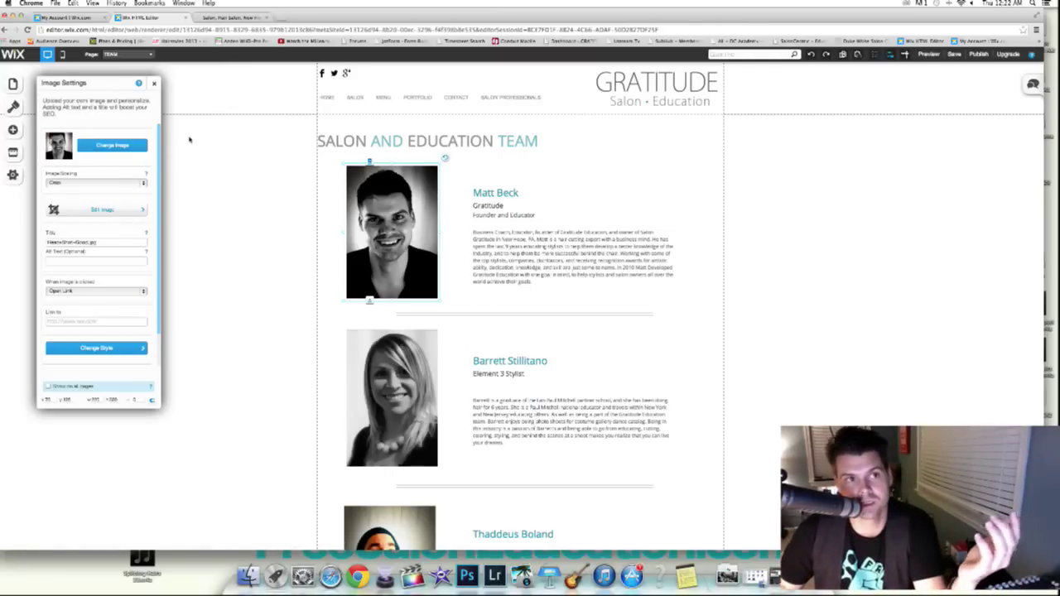
{"action": "left_click", "coordinate": [152, 84]}
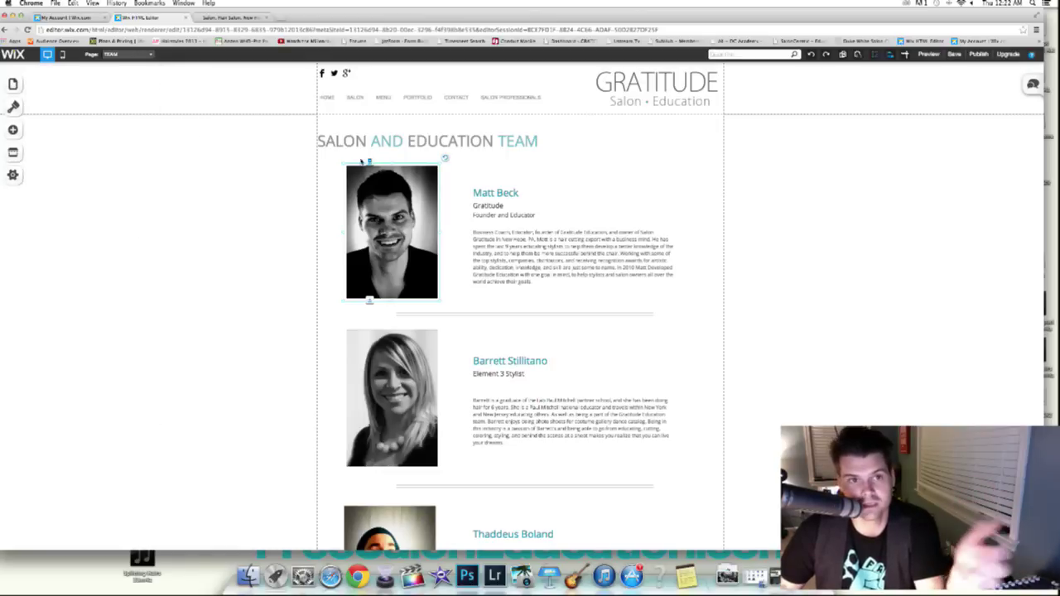
On the MENU page, add the test text 'dsfjsdfsdkfsdl' to the CUT description.
{"action": "left_click", "coordinate": [22, 90]}
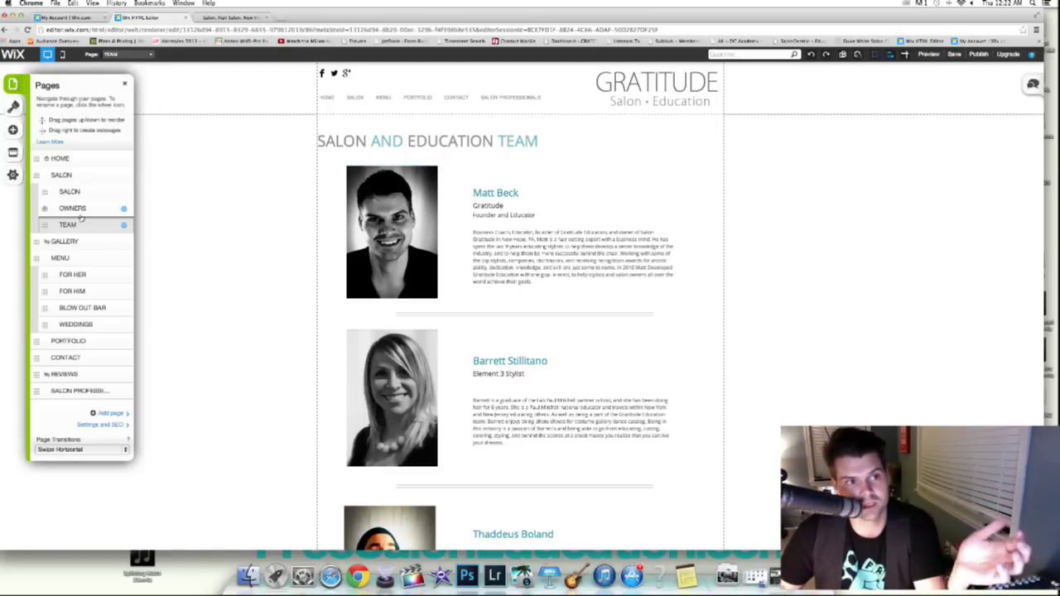
{"action": "left_click", "coordinate": [61, 259]}
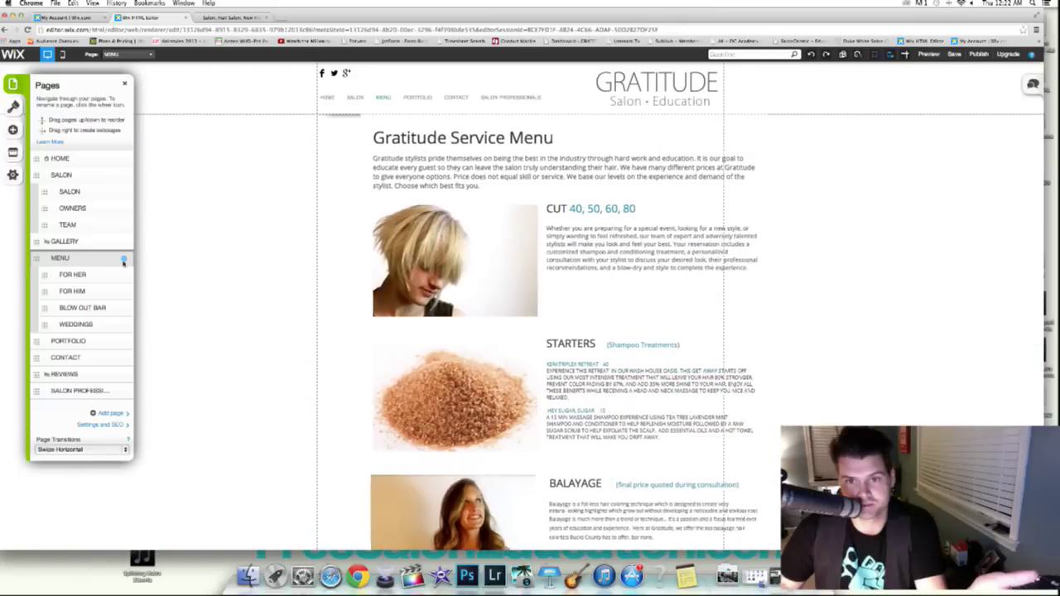
{"action": "left_click", "coordinate": [431, 257]}
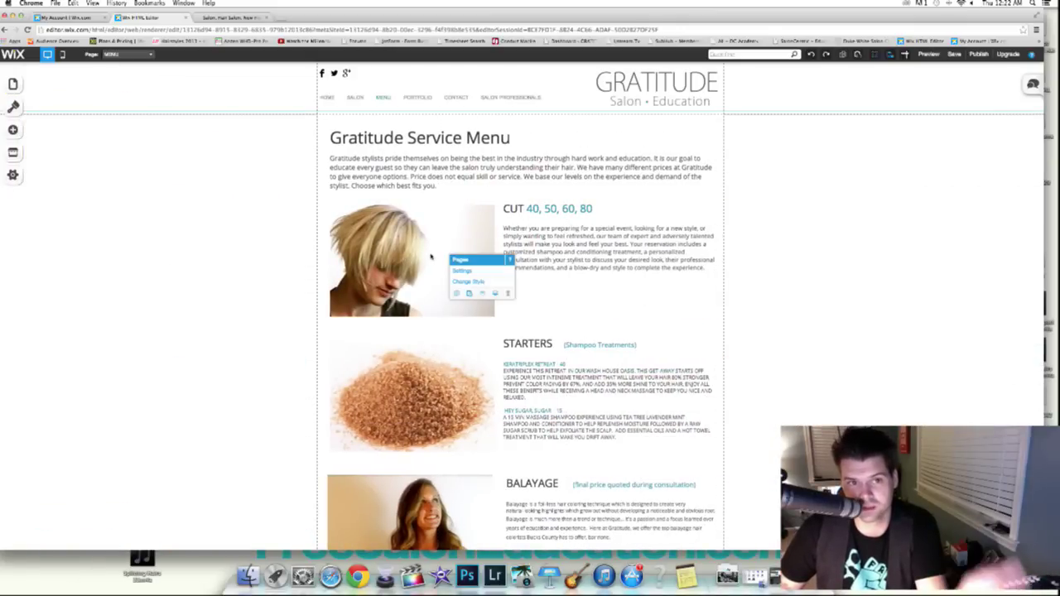
{"action": "left_click", "coordinate": [551, 209]}
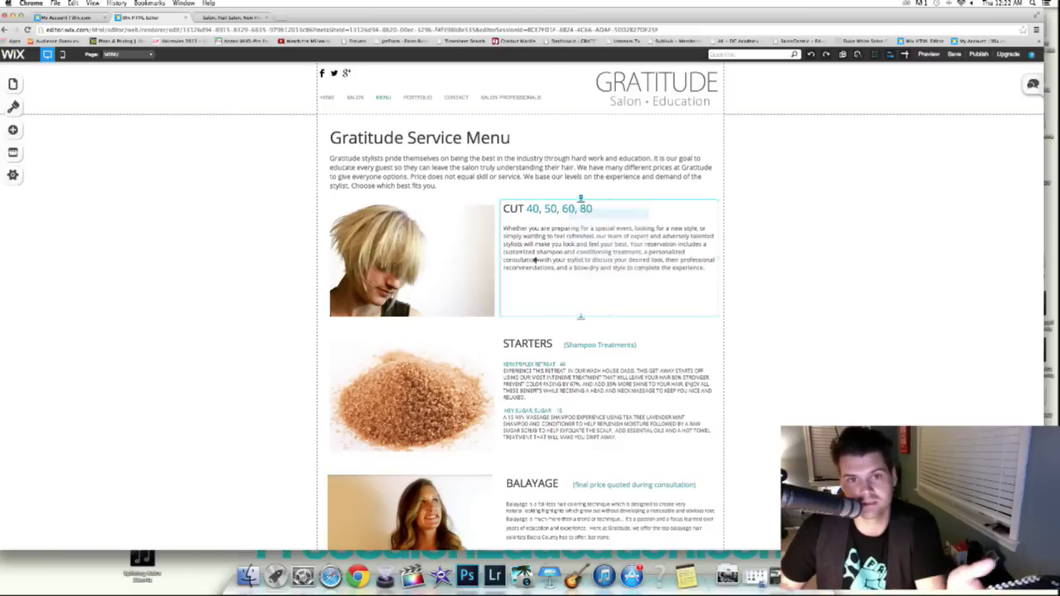
{"action": "left_click", "coordinate": [562, 263]}
{"action": "double_click", "coordinate": [562, 263]}
{"action": "left_click_drag", "start_coordinate": [505, 229], "coordinate": [606, 237]}
{"action": "left_click", "coordinate": [693, 284]}
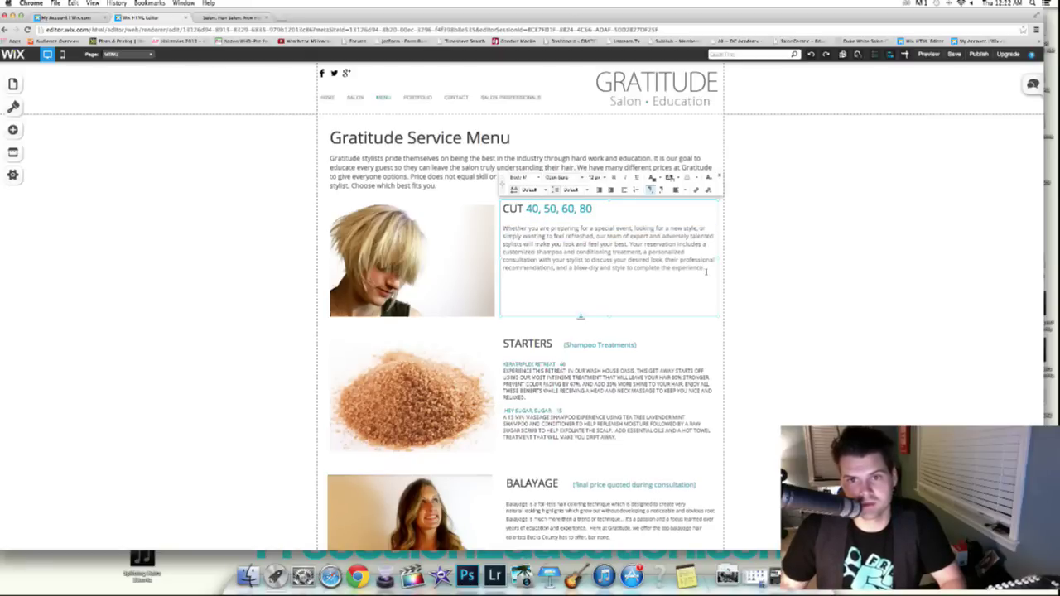
{"action": "type", "text": "dsfjsdfsdkfsdl"}
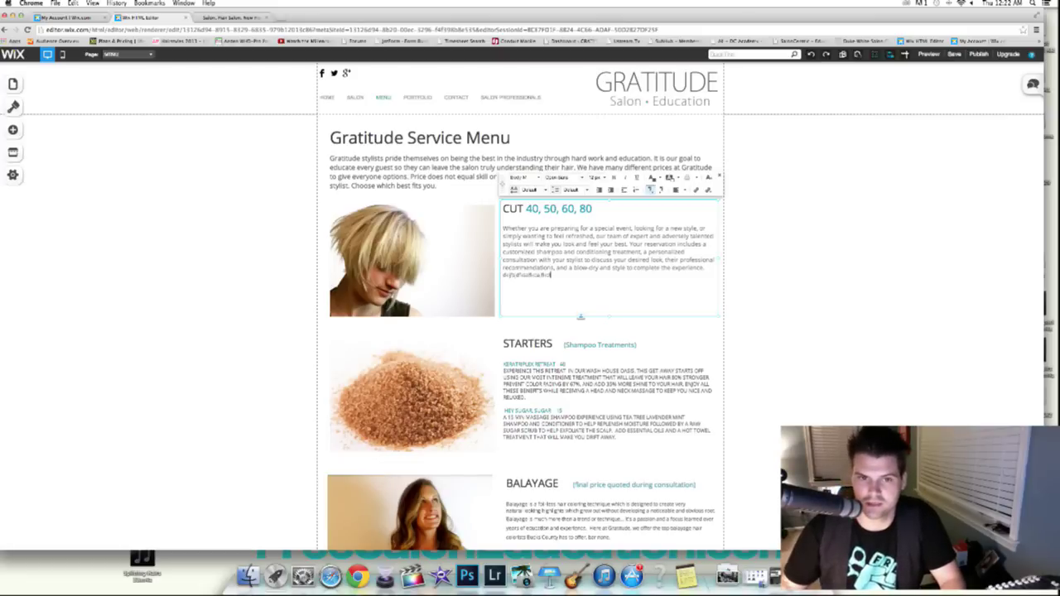
Reopen the CUT text box and delete the added test line.
{"action": "left_click", "coordinate": [636, 362]}
{"action": "left_click", "coordinate": [520, 257]}
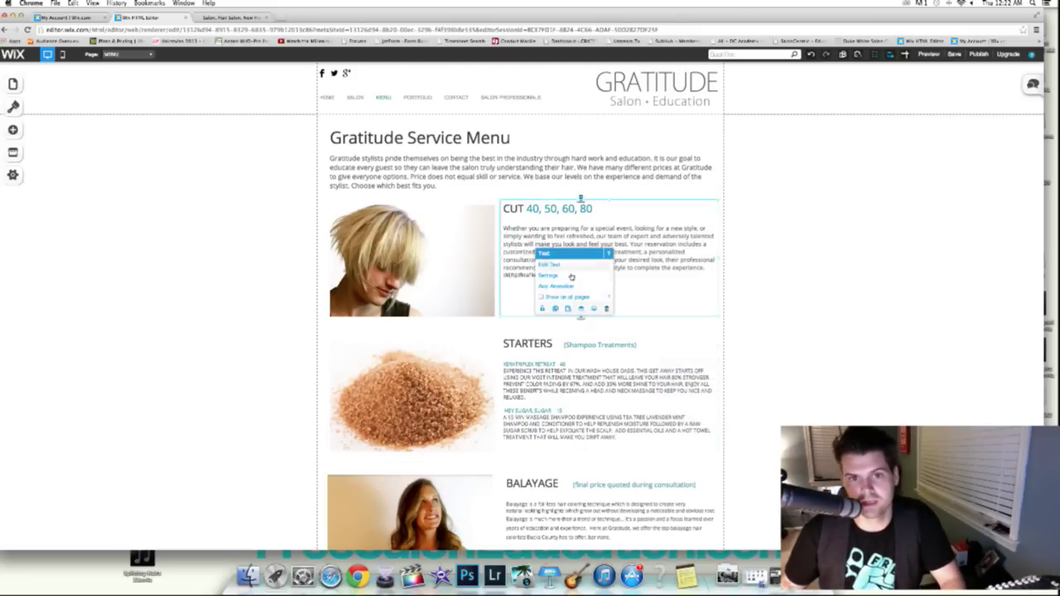
{"action": "left_click", "coordinate": [549, 264]}
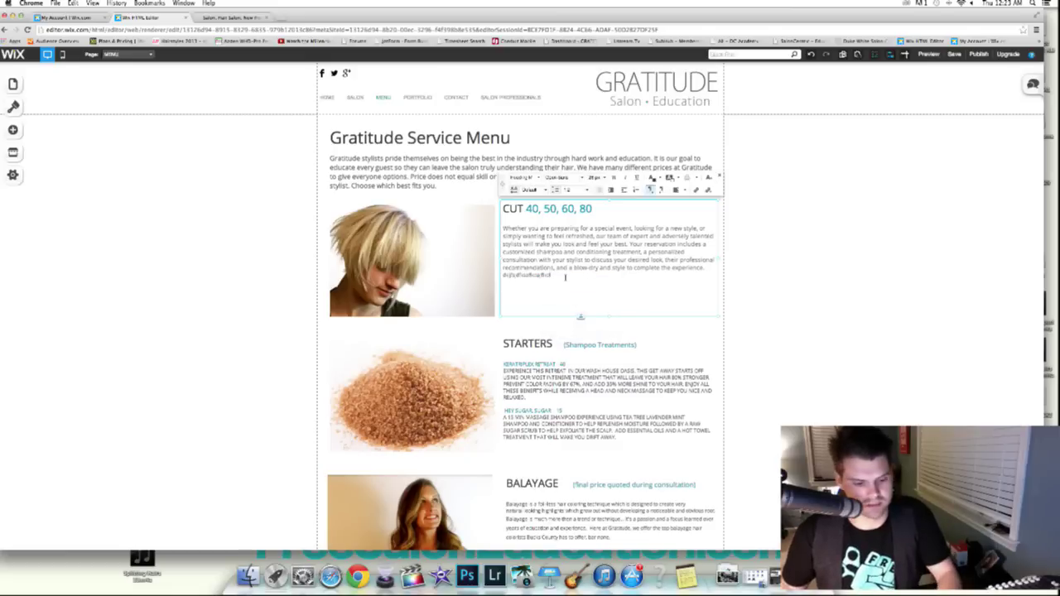
{"action": "left_click", "coordinate": [564, 277]}
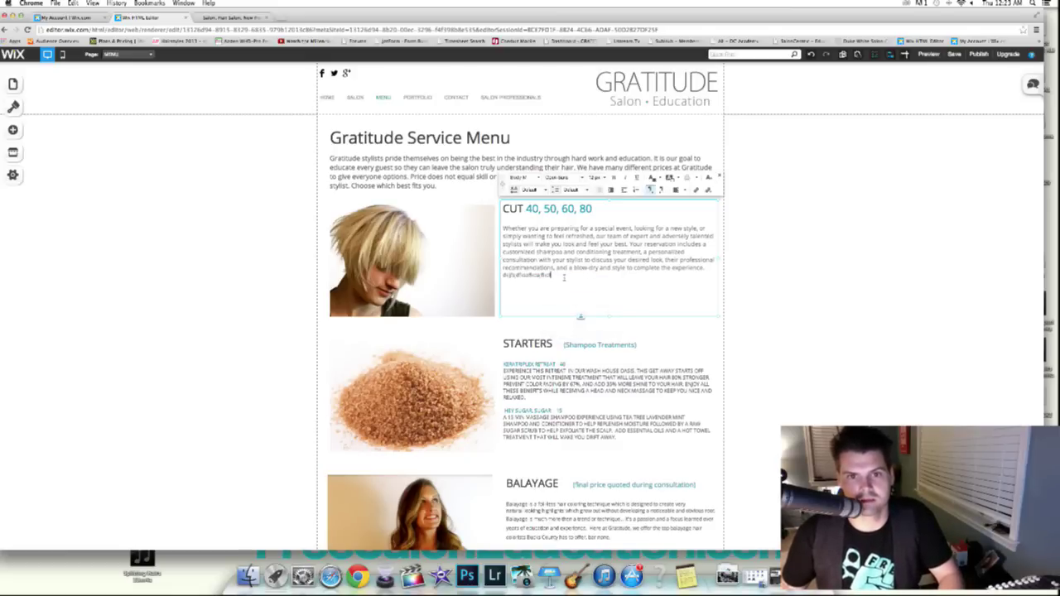
{"action": "left_click_drag", "start_coordinate": [564, 277], "coordinate": [482, 277]}
{"action": "key", "text": "BackSpace"}
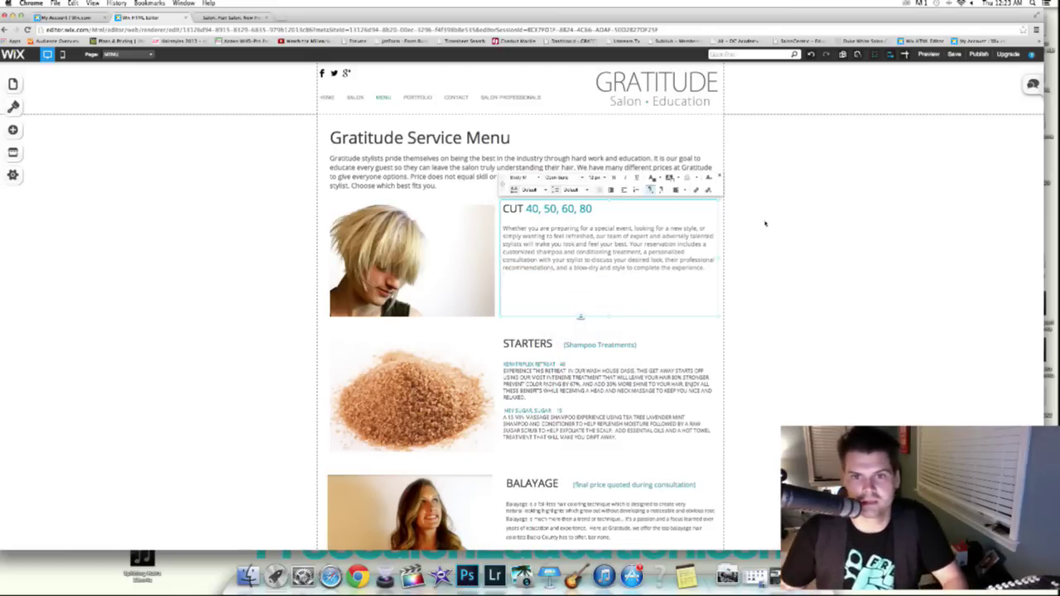
Exit text editing on the CUT description box.
{"action": "left_click", "coordinate": [795, 229]}
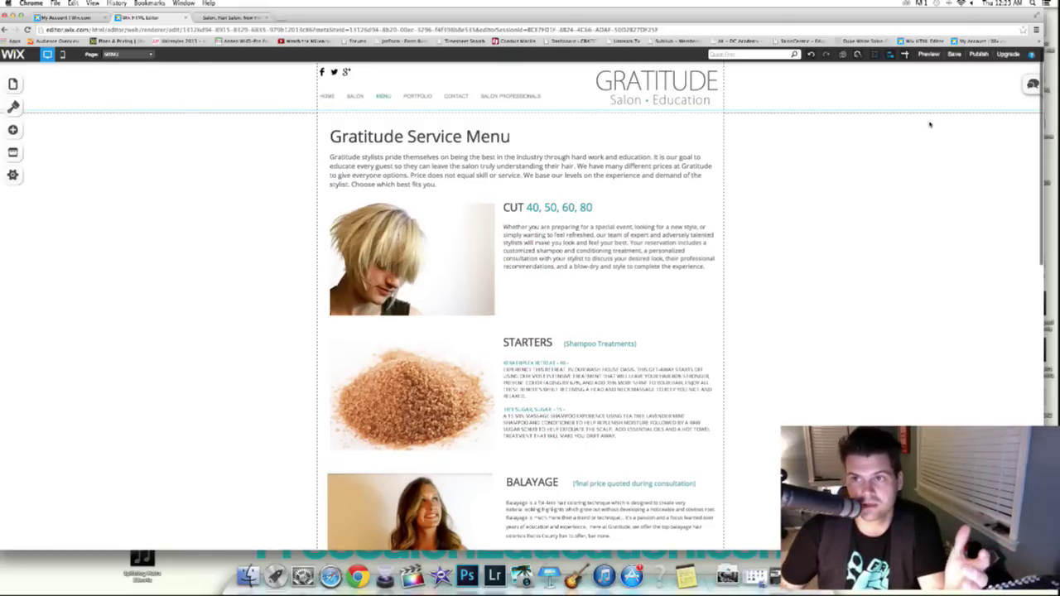
Save the site and close the 'Your work was saved' confirmation.
{"action": "left_click", "coordinate": [955, 55]}
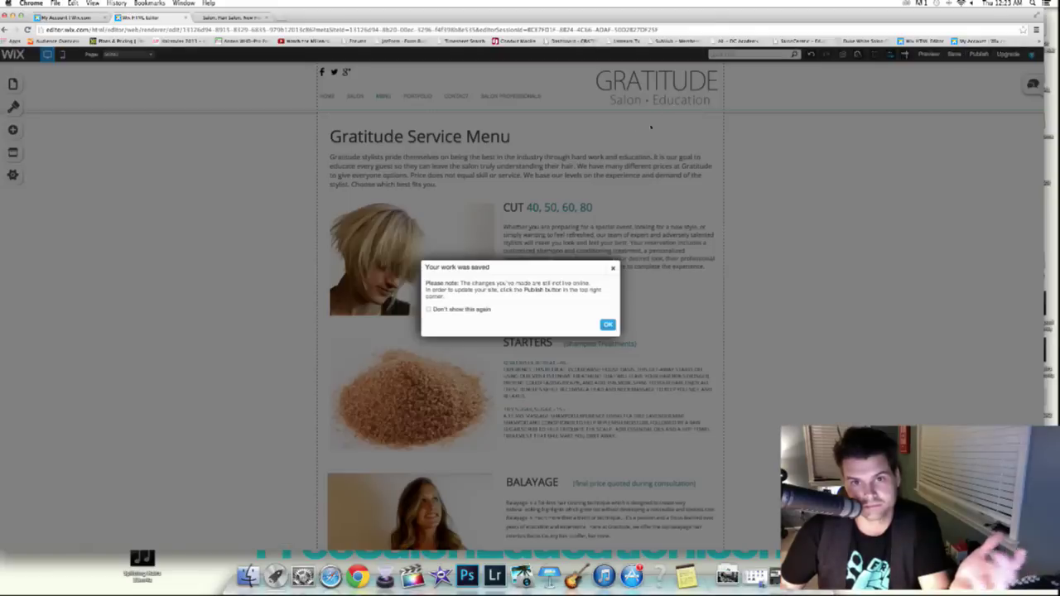
{"action": "left_click", "coordinate": [607, 326]}
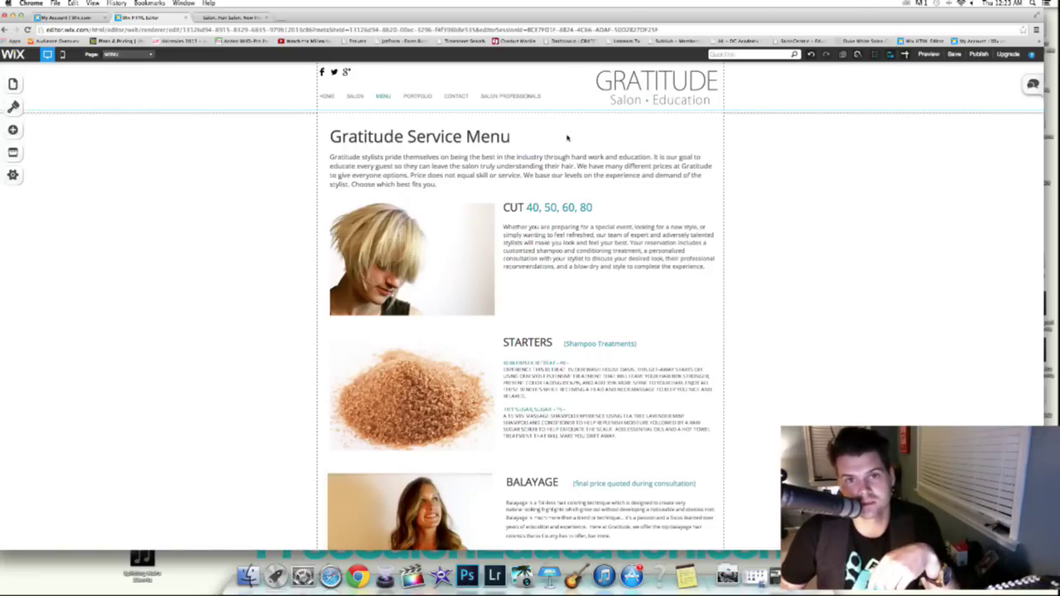
{"action": "right_click", "coordinate": [672, 85]}
{"action": "left_click", "coordinate": [631, 85]}
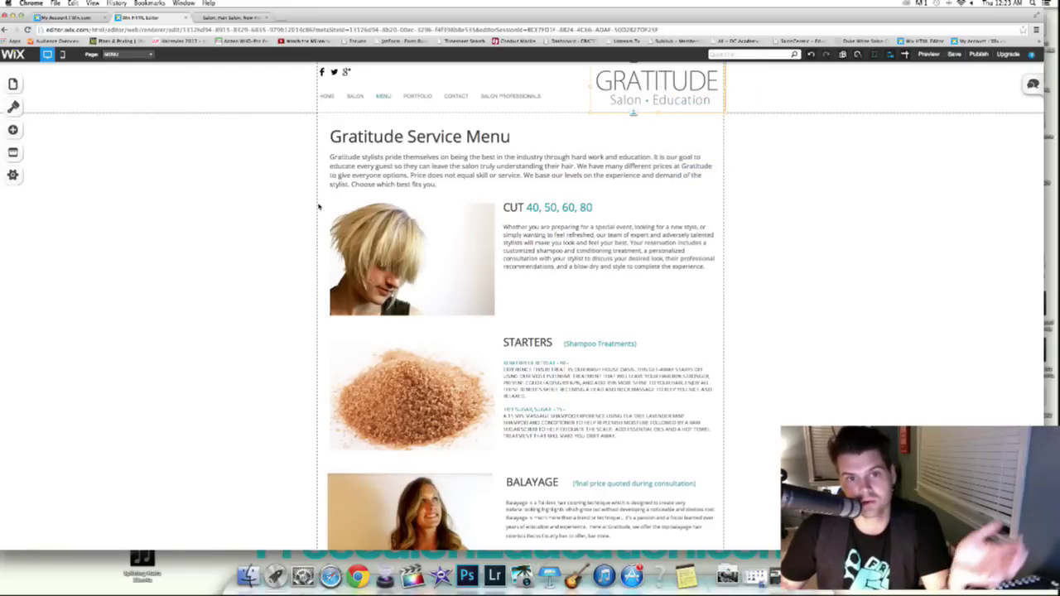
{"action": "left_click", "coordinate": [128, 222]}
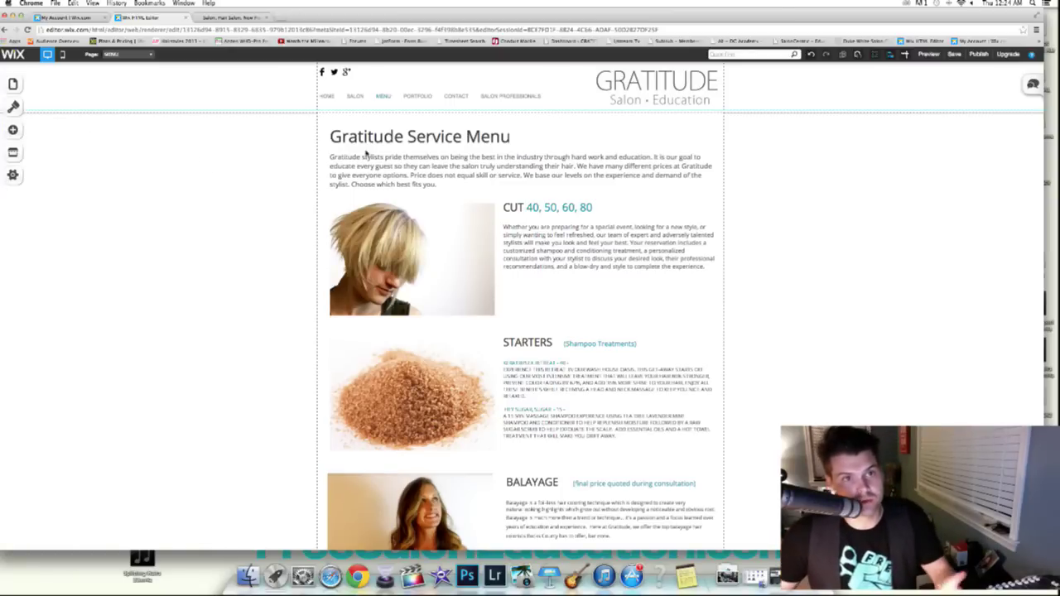
On the HOME page, look through the Latest News slideshow's images in Organize Images, then close it.
{"action": "left_click", "coordinate": [12, 83]}
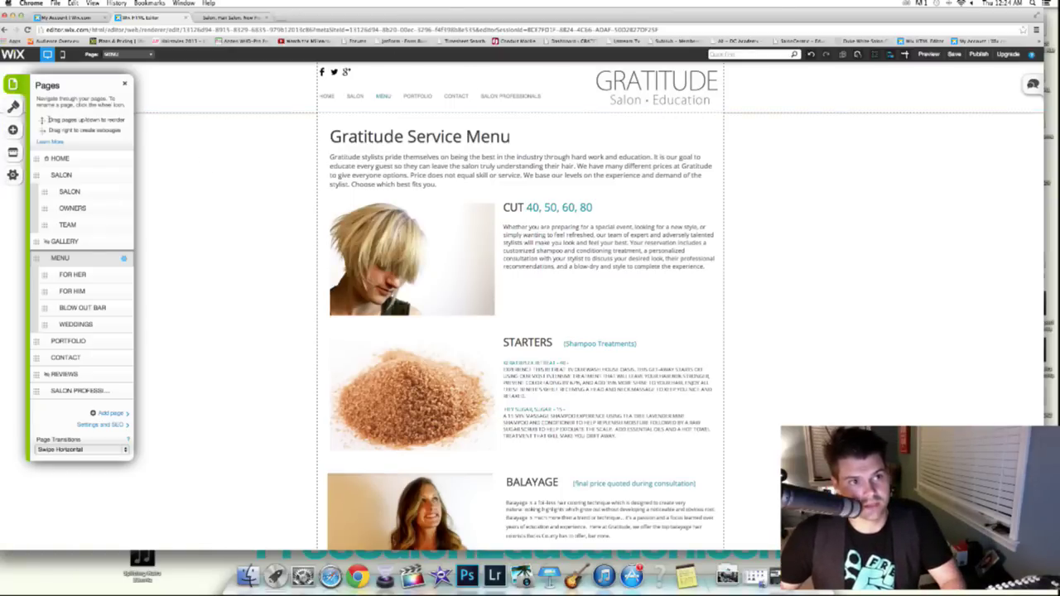
{"action": "left_click", "coordinate": [59, 159]}
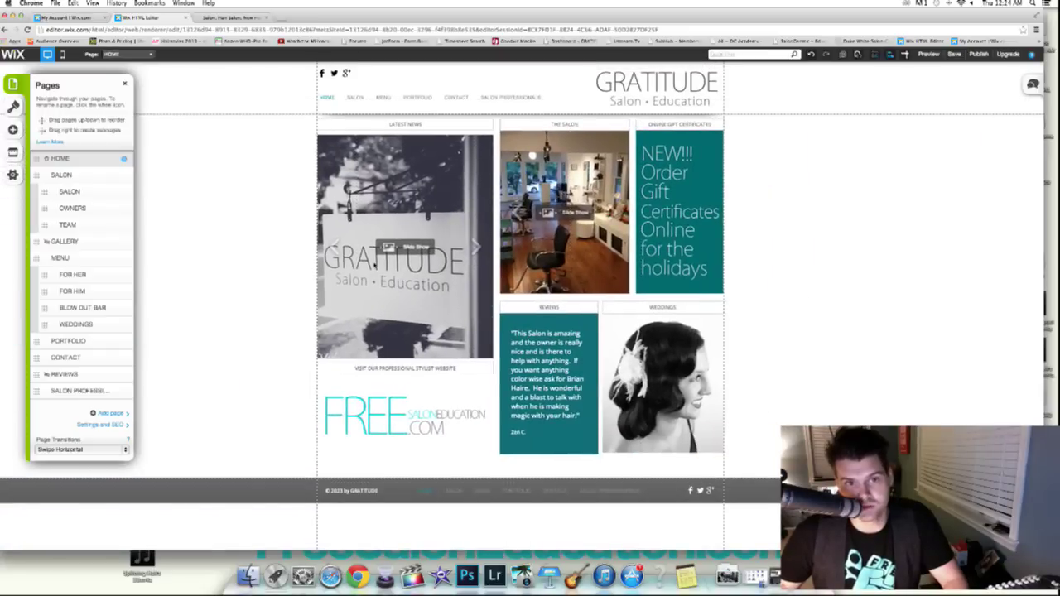
{"action": "left_click", "coordinate": [375, 265]}
{"action": "left_click", "coordinate": [410, 286]}
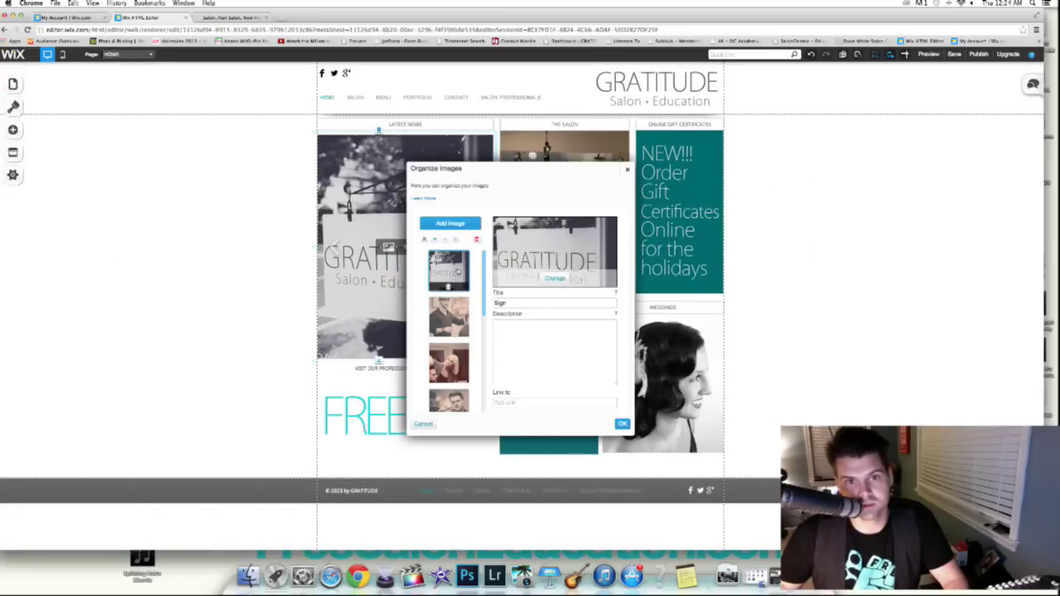
{"action": "scroll", "coordinate": [461, 302], "scroll_direction": "down", "scroll_amount": 5}
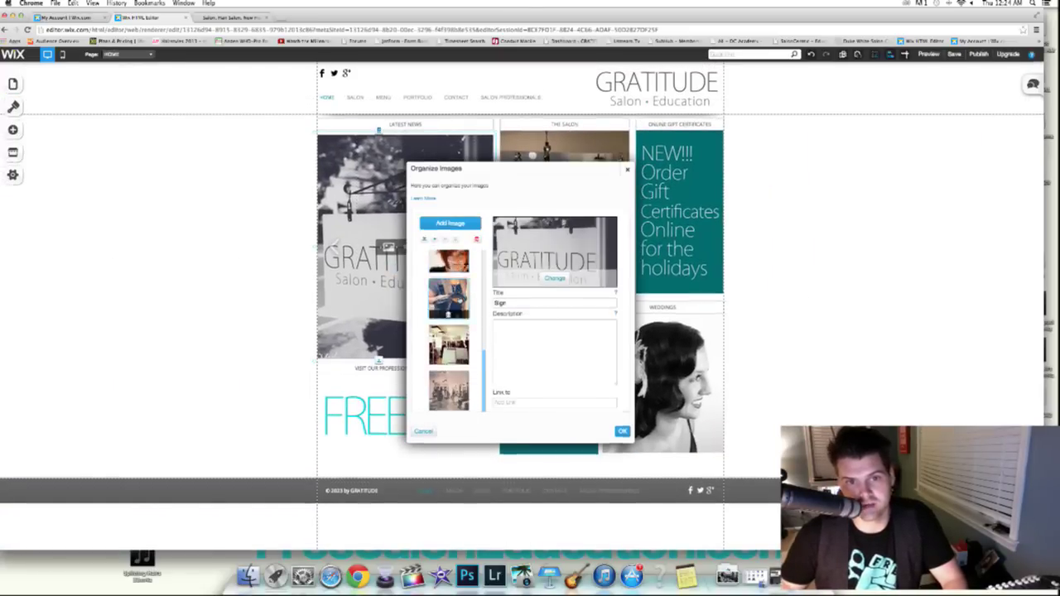
{"action": "scroll", "coordinate": [460, 301], "scroll_direction": "up", "scroll_amount": 5}
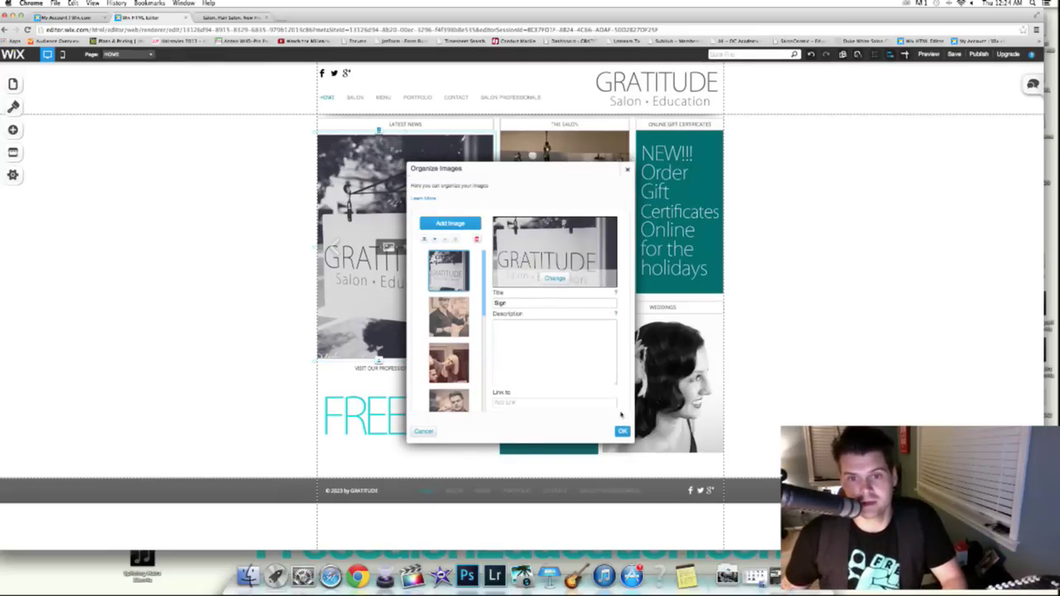
{"action": "left_click", "coordinate": [627, 170]}
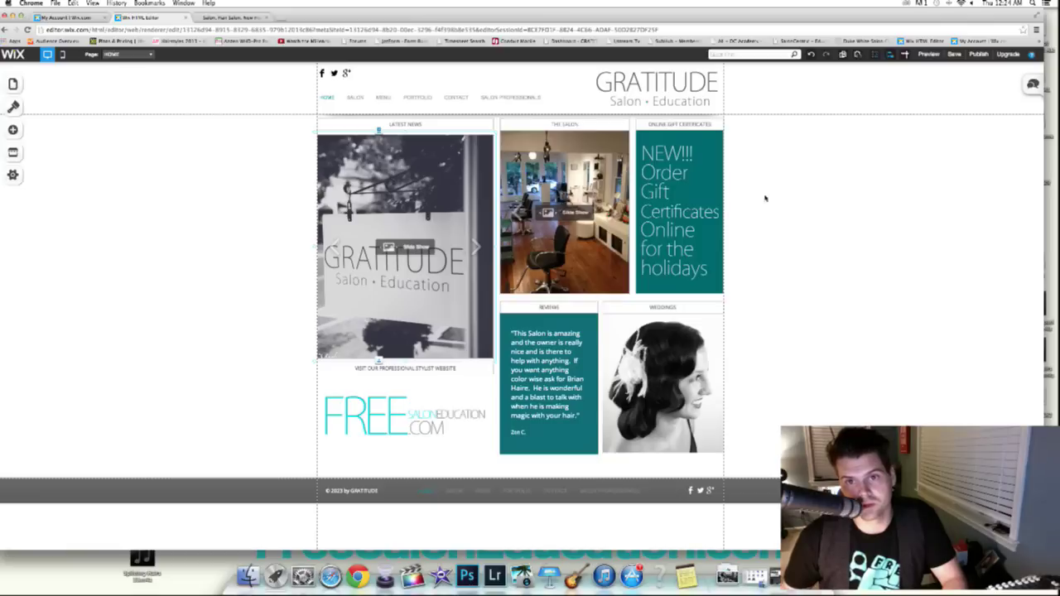
Open the Link to Web Address settings for the gift certificates image, then view the live salongratitude.com site.
{"action": "left_click", "coordinate": [673, 212]}
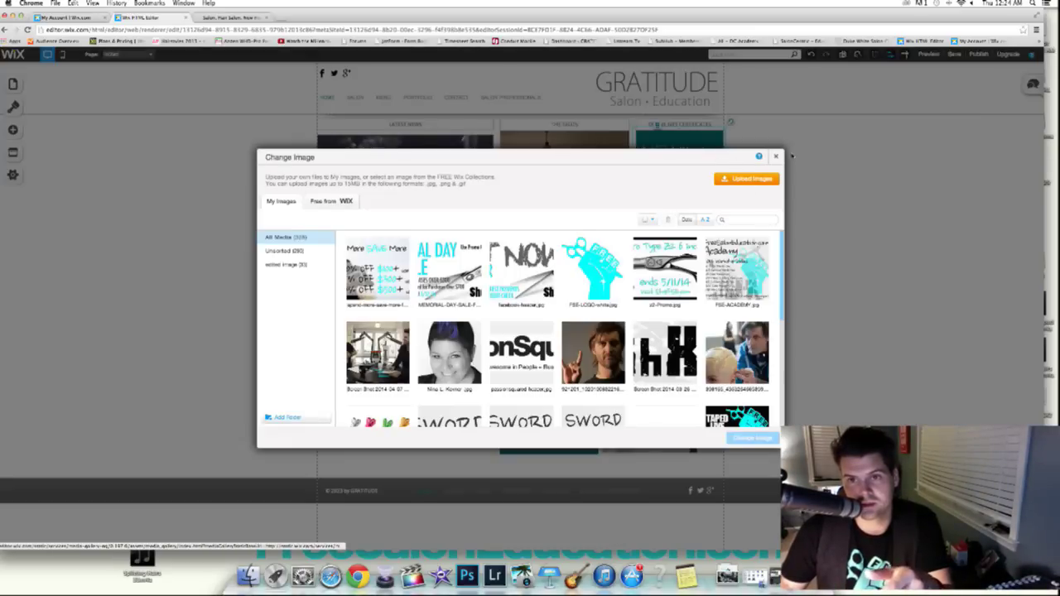
{"action": "left_click", "coordinate": [778, 159]}
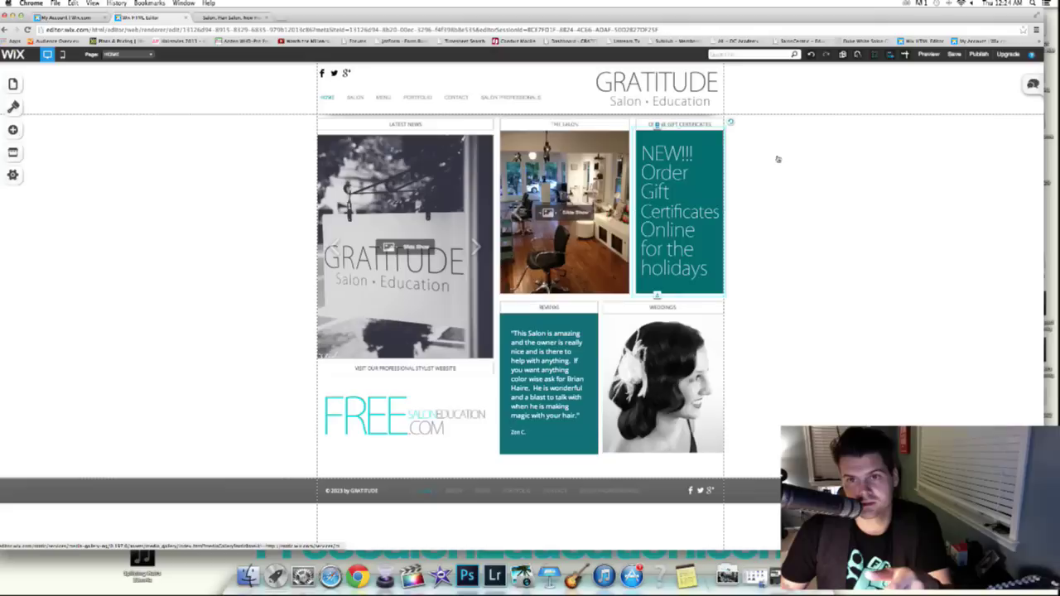
{"action": "left_click", "coordinate": [689, 215]}
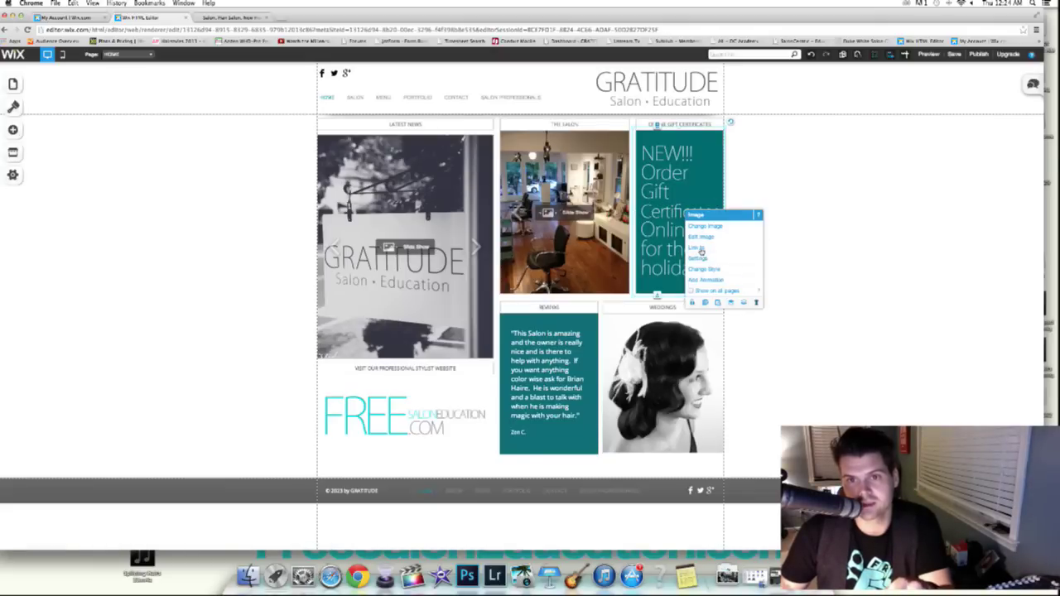
{"action": "left_click", "coordinate": [698, 249]}
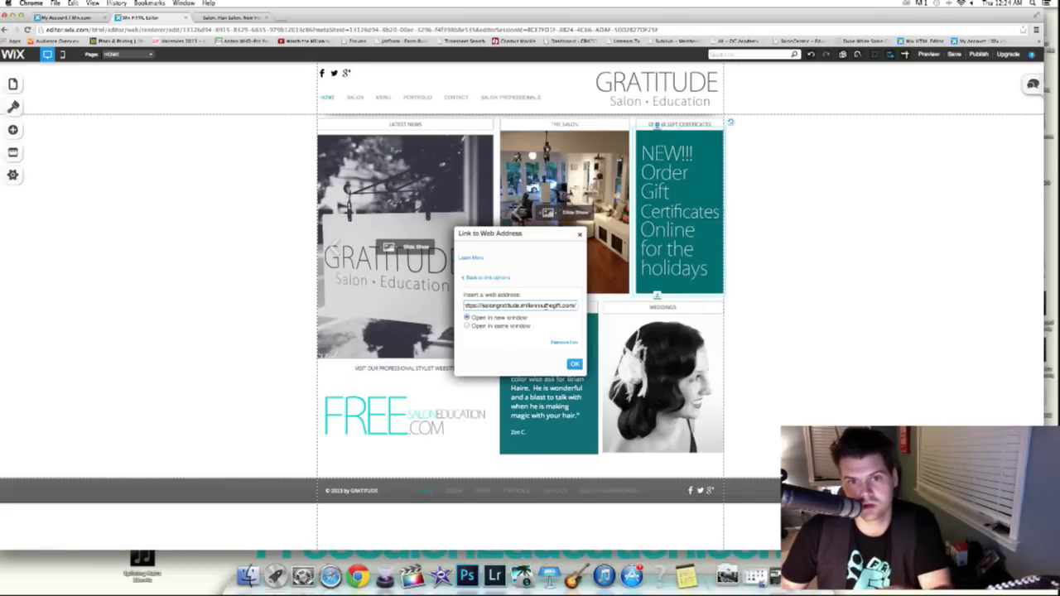
{"action": "left_click", "coordinate": [232, 18]}
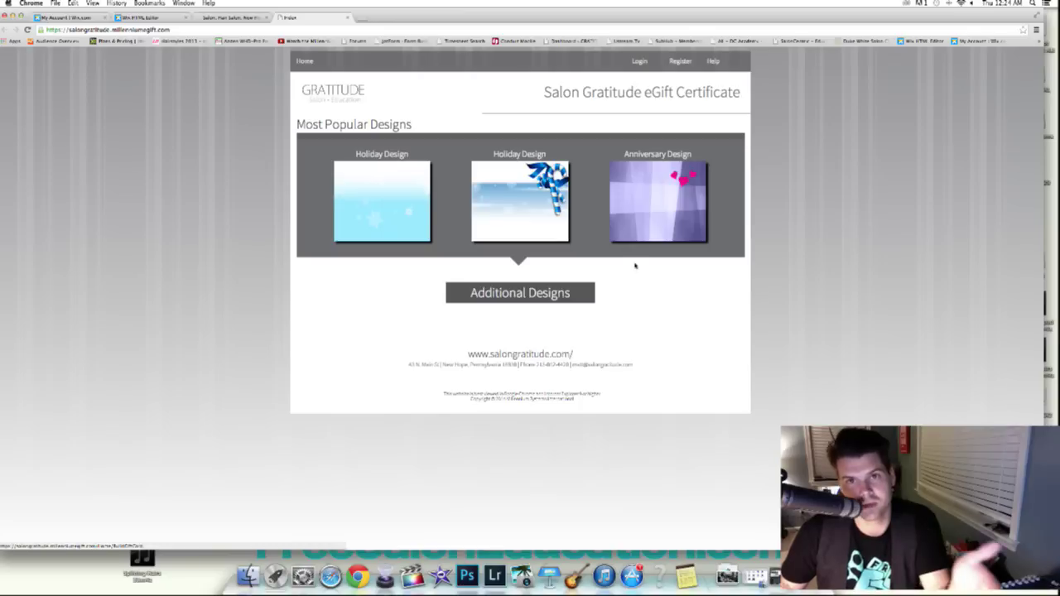
After reviewing the Salon Gratitude eGift Certificate page, go back to the Wix HTML Editor.
{"action": "left_click", "coordinate": [139, 17]}
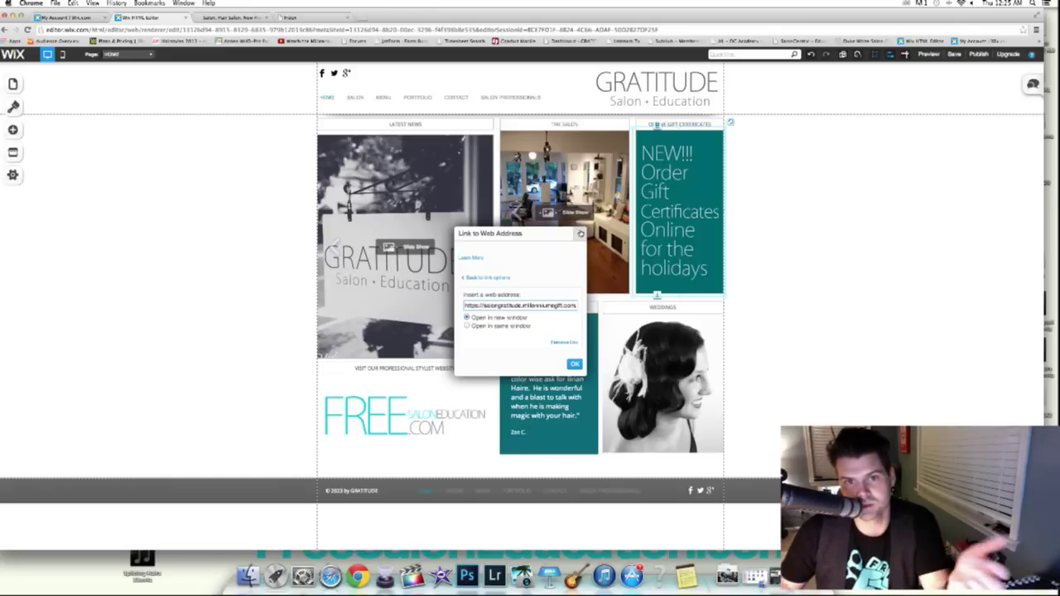
Close the Link to Web Address dialog, keeping the salongratitude.millenniumegift.com link on the image.
{"action": "left_click", "coordinate": [579, 235]}
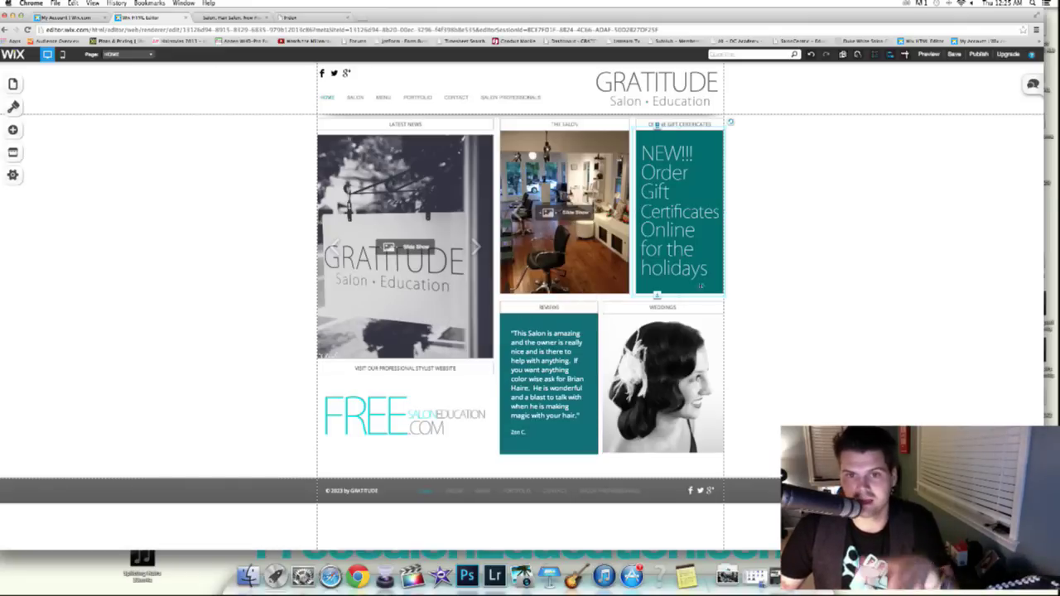